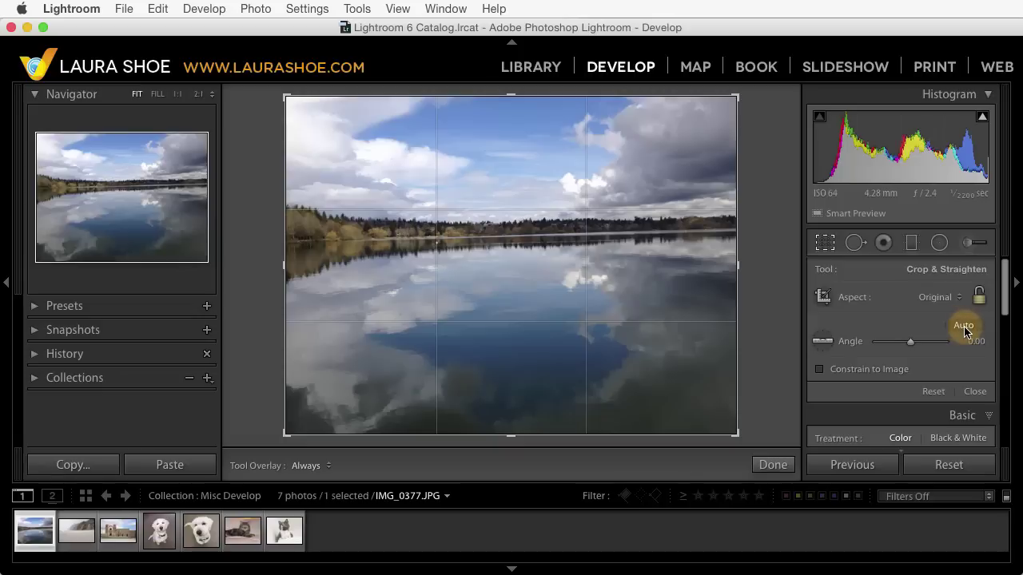
# Auto-straighten the lake photo's horizon with Crop & Straighten and apply the crop.
pyautogui.click(964, 328)
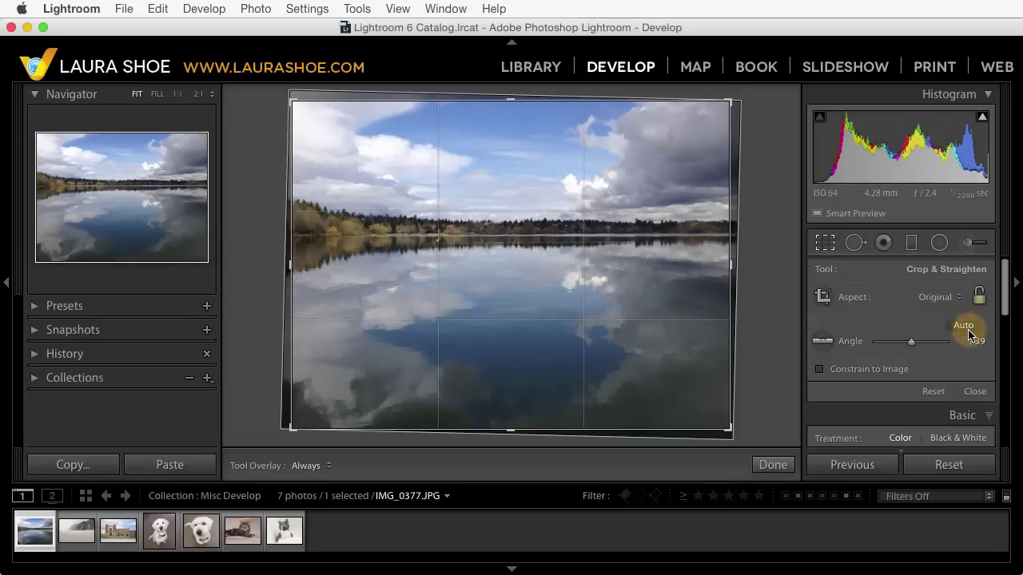
pyautogui.click(977, 392)
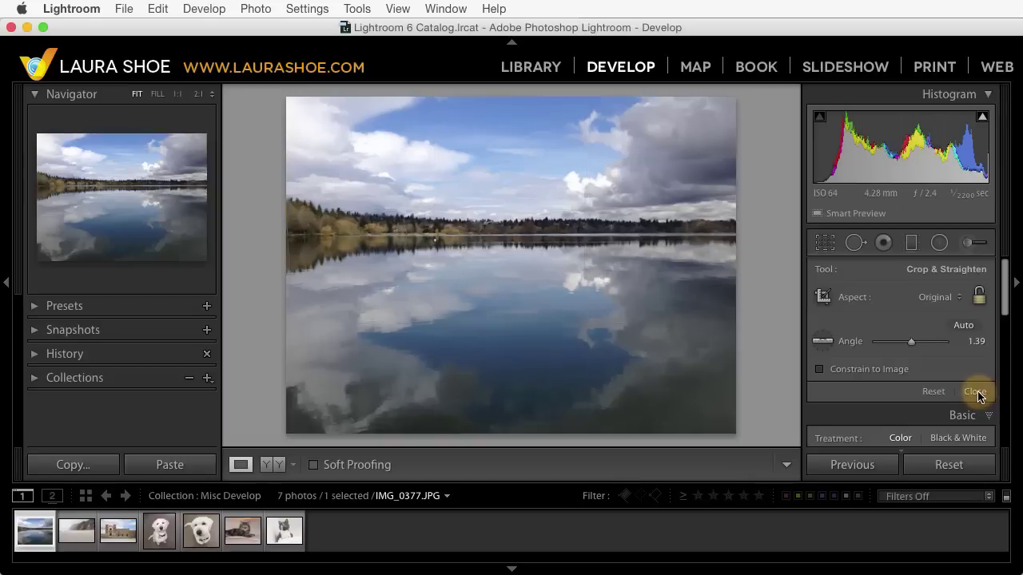
# Open the beach photo _MG_0592.CR2 and place a narrow horizontal graduated filter at the horizon that affects the sand.
pyautogui.click(78, 538)
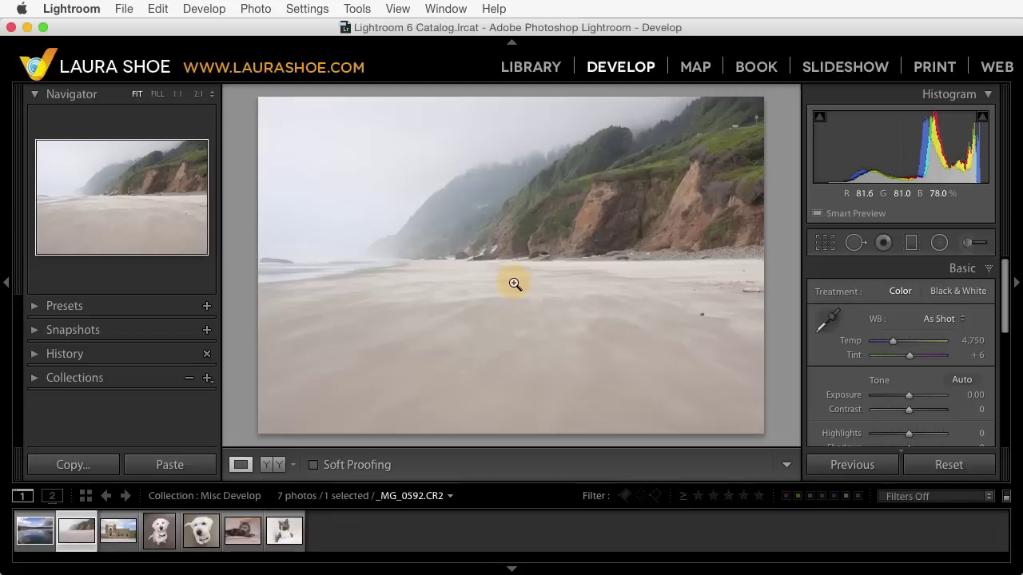
pyautogui.click(912, 248)
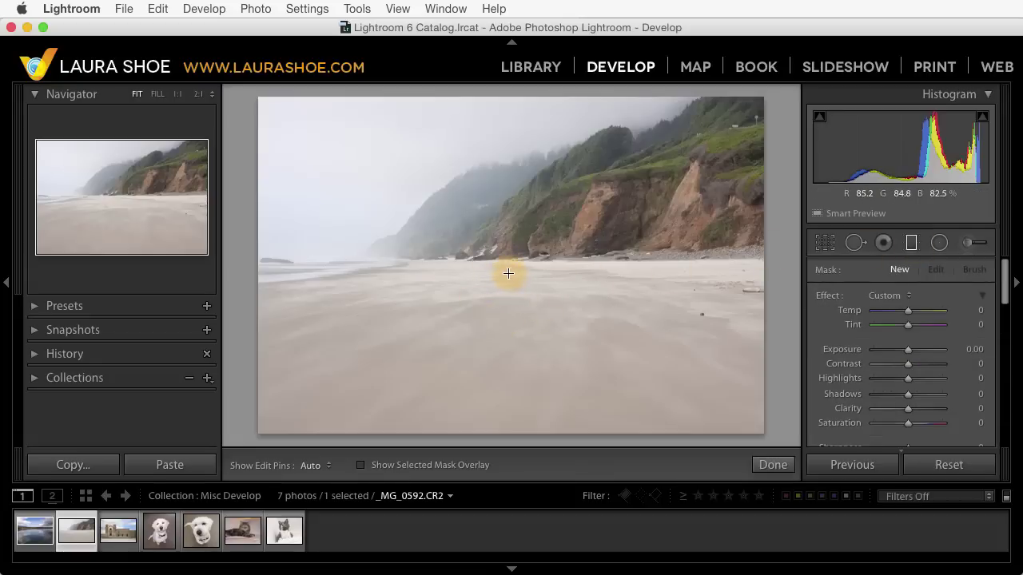
pyautogui.moveTo(505, 273); pyautogui.dragTo(506, 239)
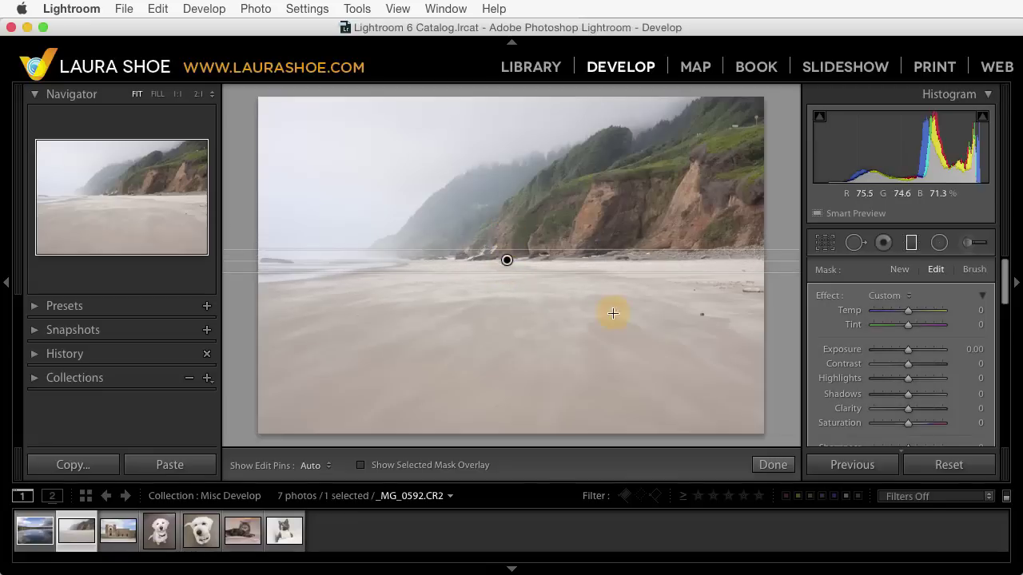
# Set the graduated filter's exposure to −0.51, clarity to 68 and contrast to 47.
pyautogui.moveTo(908, 353); pyautogui.dragTo(903, 354)
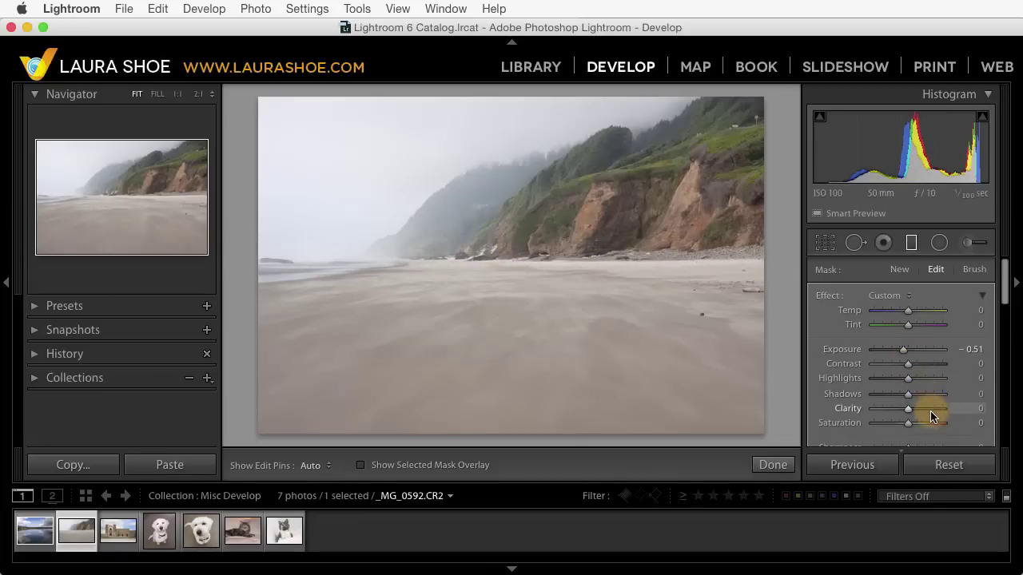
pyautogui.click(930, 410)
pyautogui.click(929, 366)
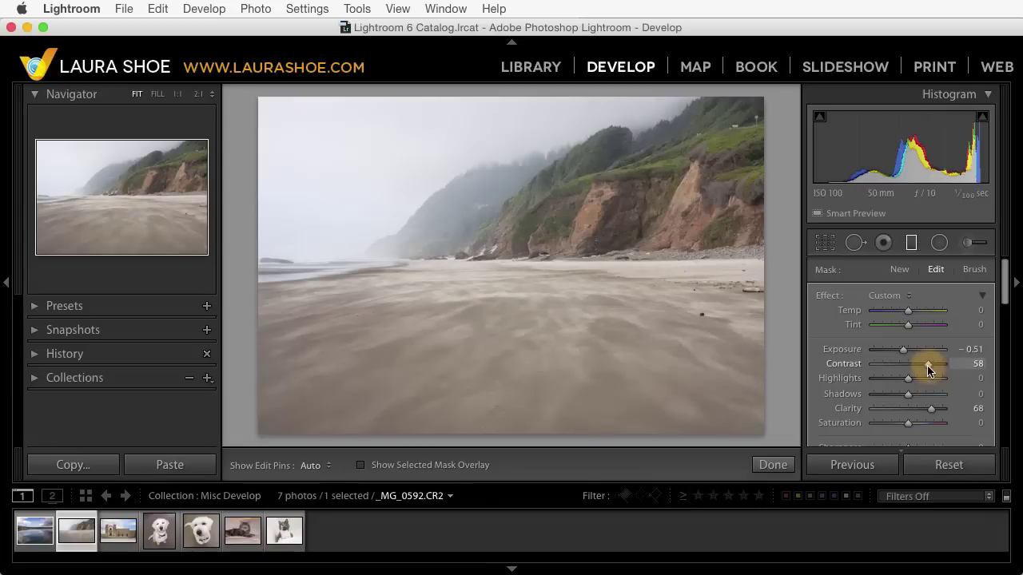
pyautogui.moveTo(928, 371); pyautogui.dragTo(925, 371)
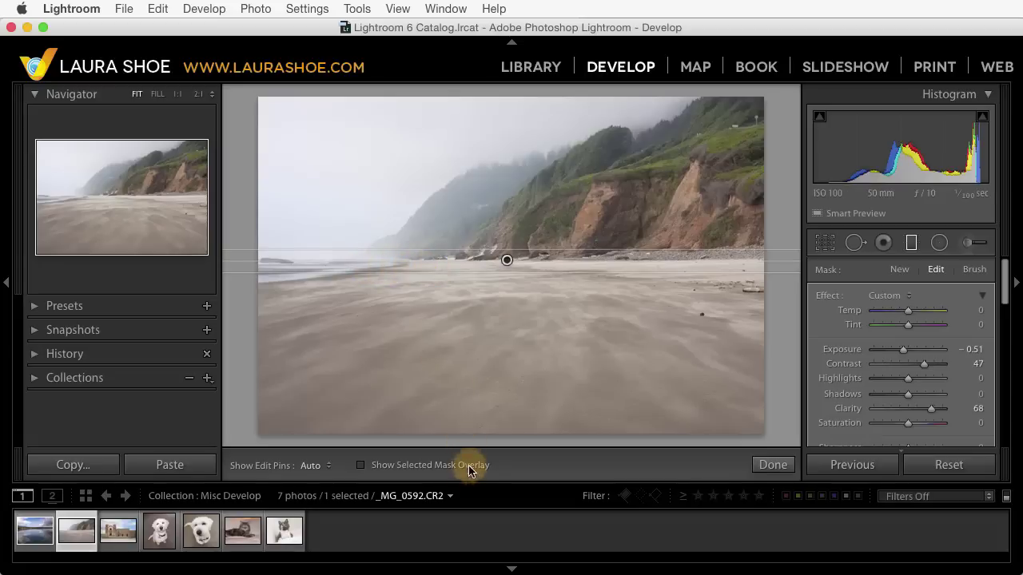
# Erase the water along the shoreline from the graduated filter's mask with its Erase brush, showing the mask overlay only while erasing.
pyautogui.click(359, 465)
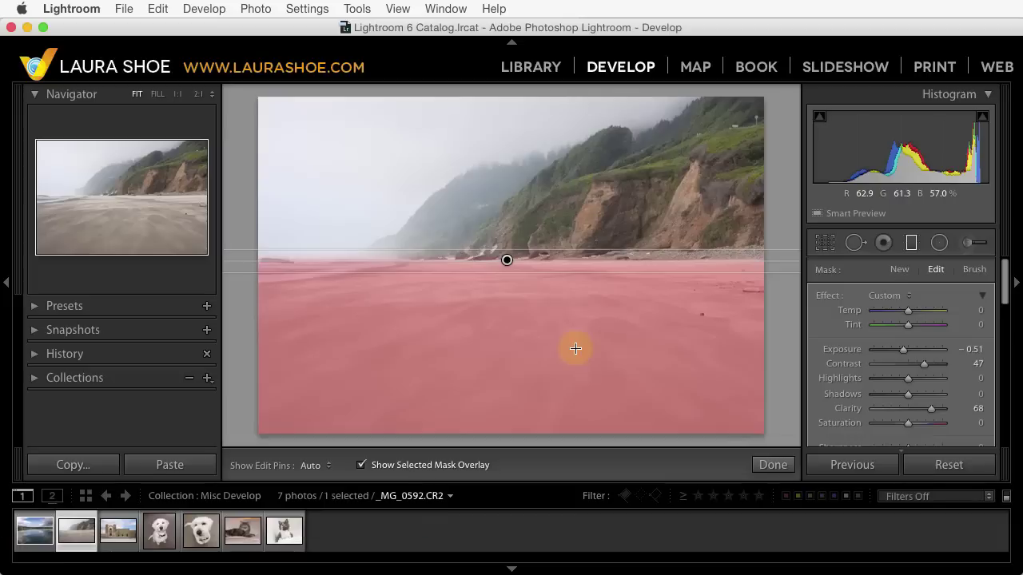
pyautogui.click(975, 271)
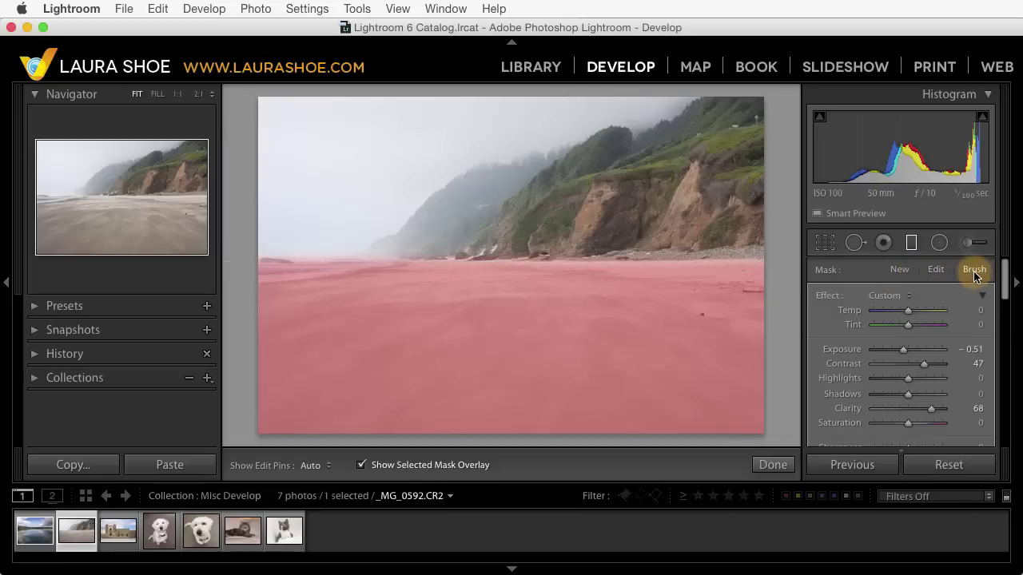
pyautogui.moveTo(1007, 281); pyautogui.dragTo(1007, 321)
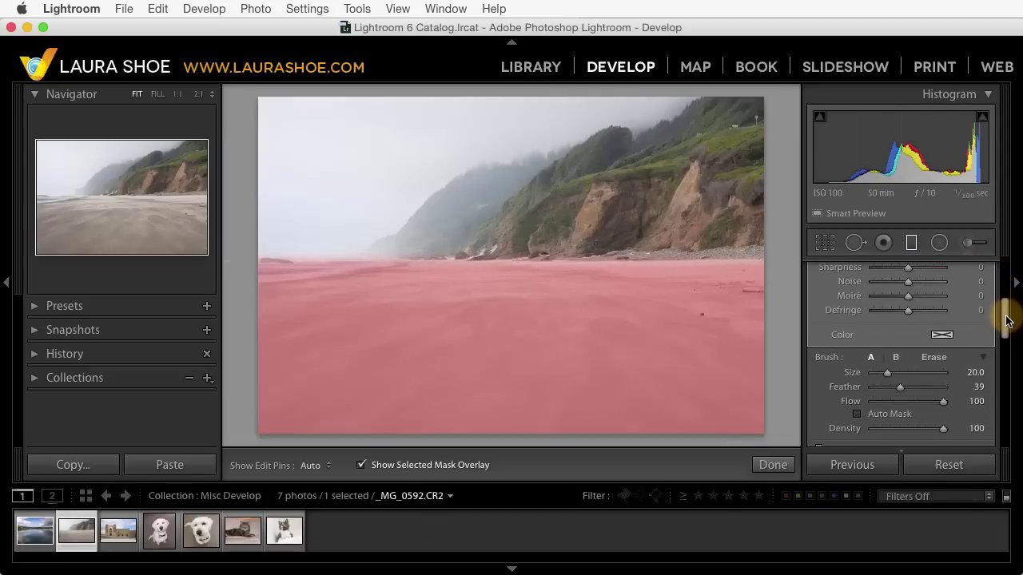
pyautogui.click(933, 357)
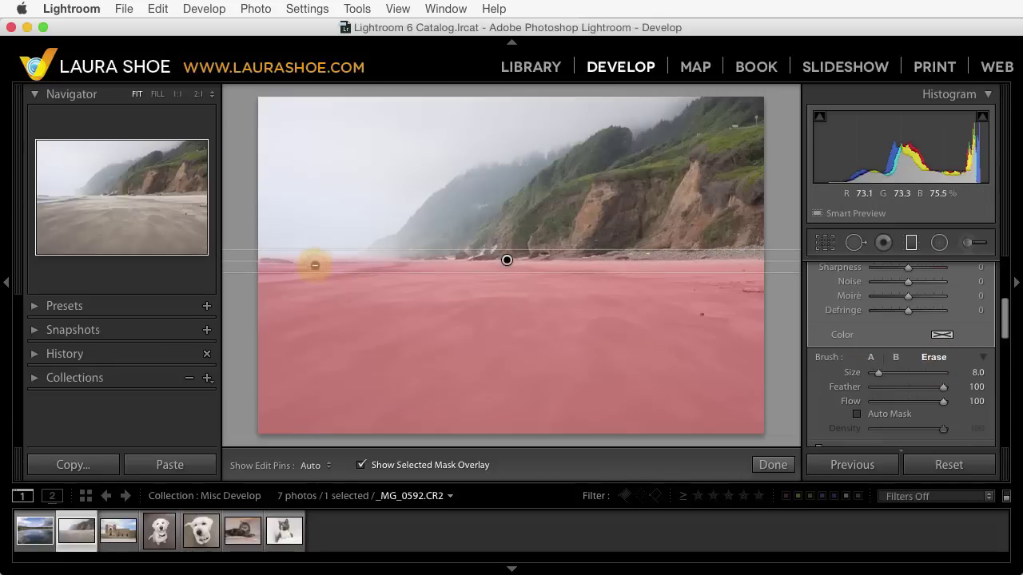
pyautogui.press('h')
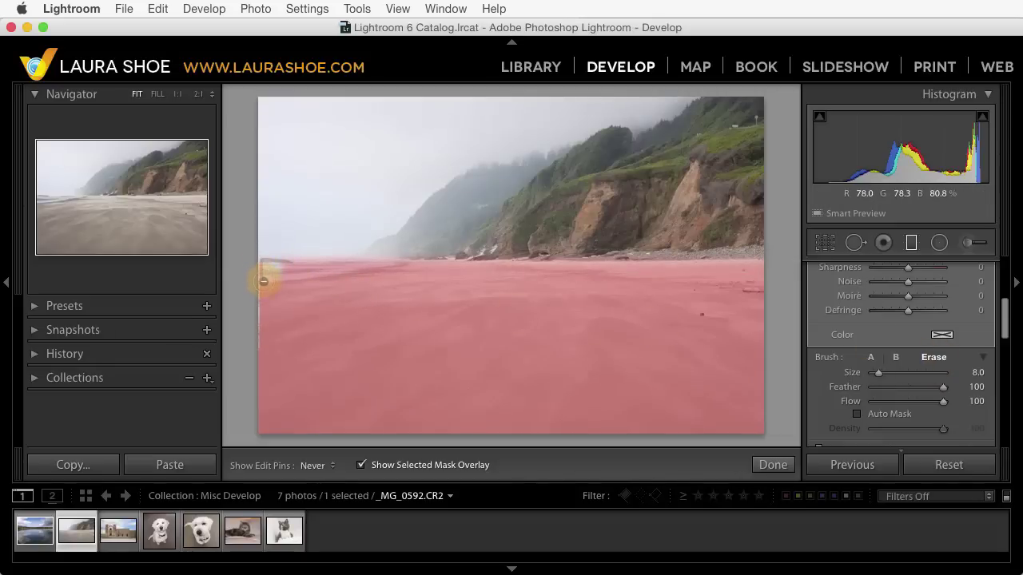
pyautogui.moveTo(264, 281); pyautogui.dragTo(379, 256)
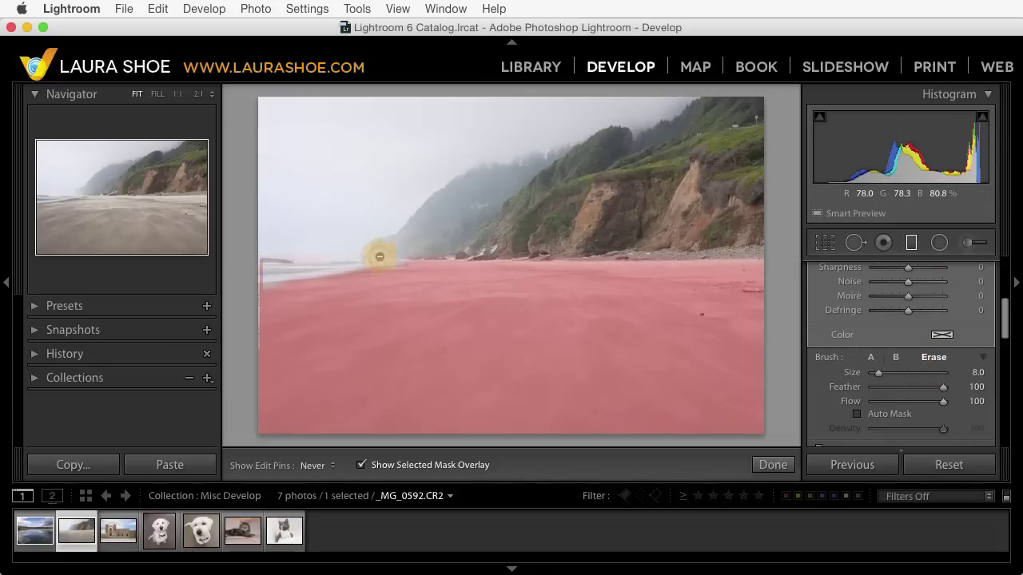
pyautogui.press('h')
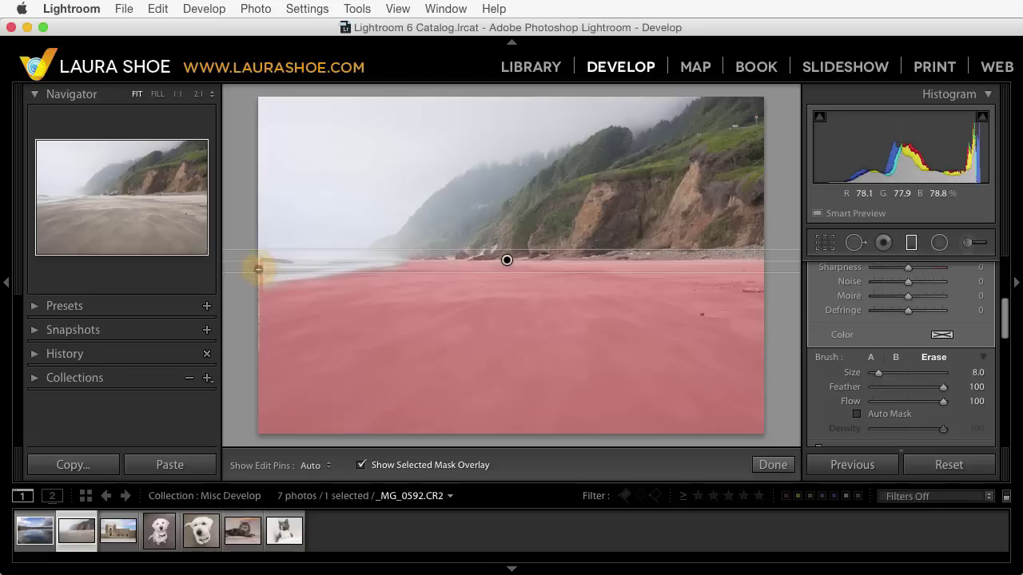
pyautogui.moveTo(255, 270); pyautogui.dragTo(302, 272)
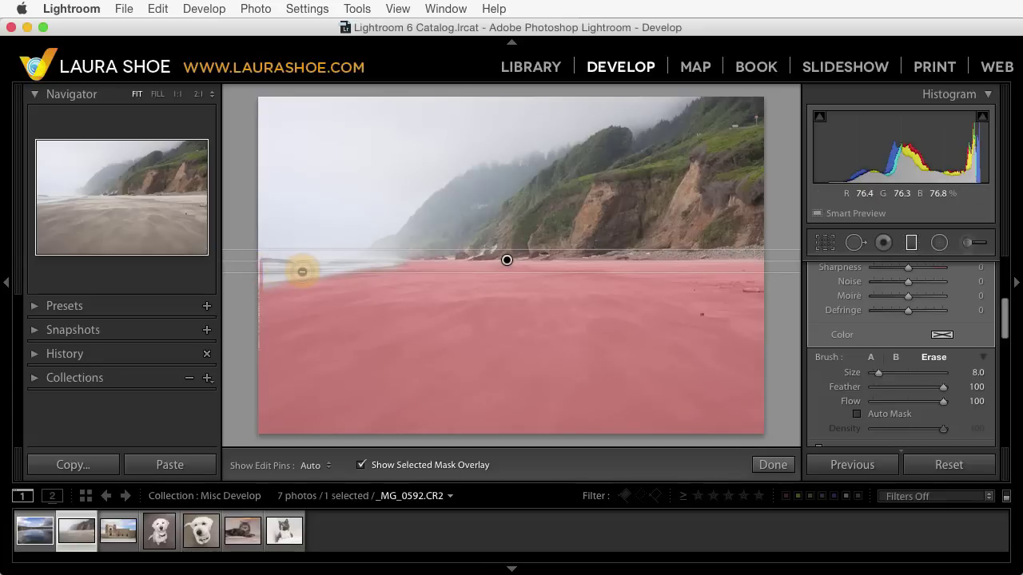
pyautogui.press('o')
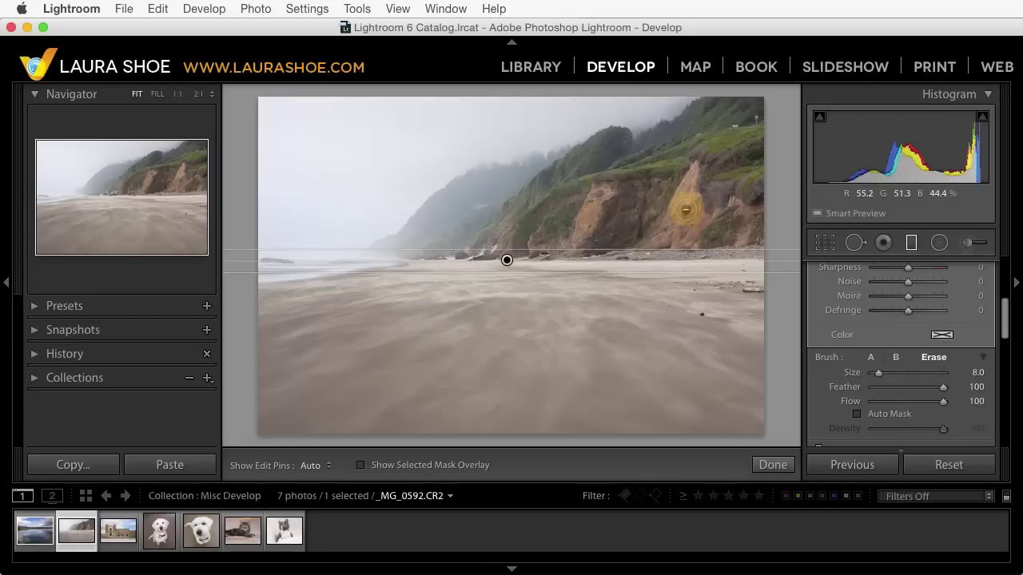
# Add the brown cliffs to the graduated filter's mask with brush A, check the mask overlay, and close the filter.
pyautogui.click(870, 358)
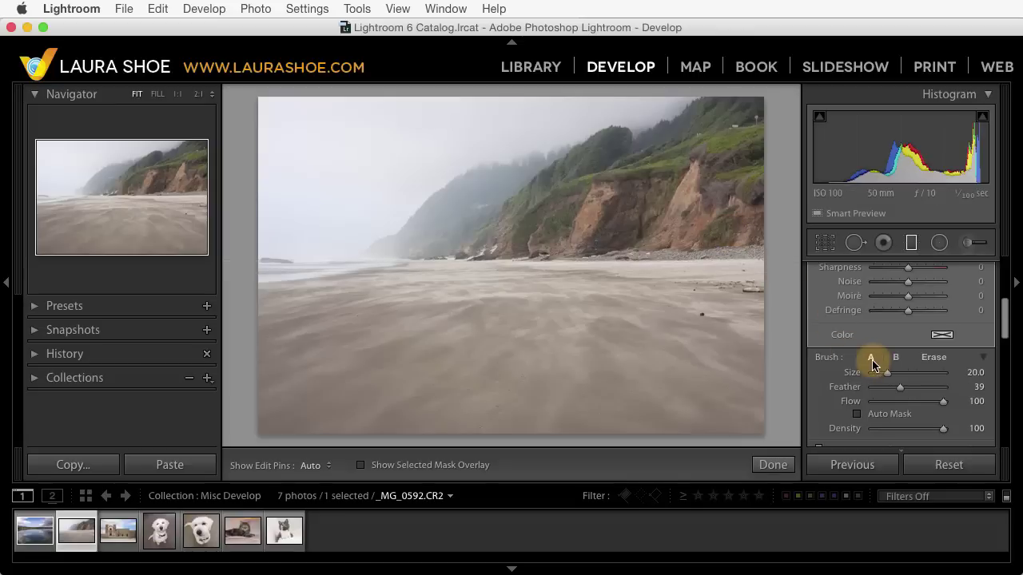
pyautogui.moveTo(697, 204)
pyautogui.mouseDown()
pyautogui.moveTo(675, 229)
pyautogui.moveTo(689, 213)
pyautogui.moveTo(673, 221)
pyautogui.moveTo(610, 210)
pyautogui.moveTo(546, 230)
pyautogui.mouseUp()
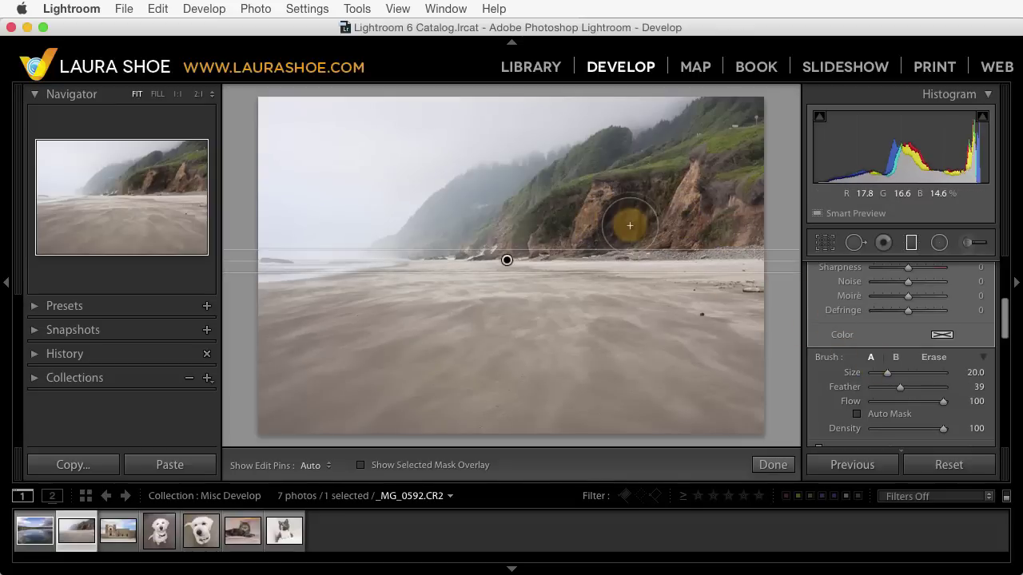
pyautogui.press('o')
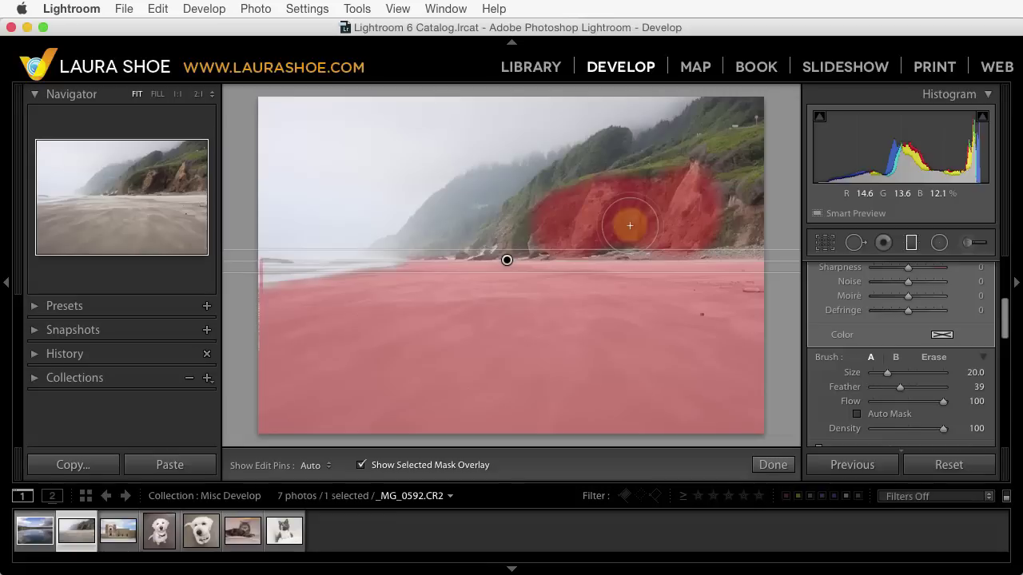
pyautogui.press('o')
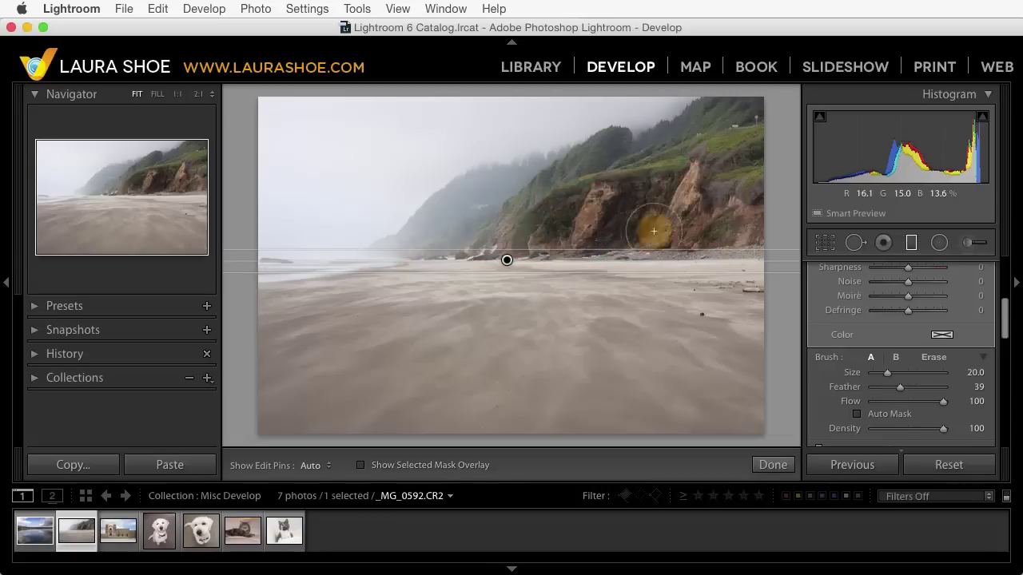
pyautogui.click(912, 243)
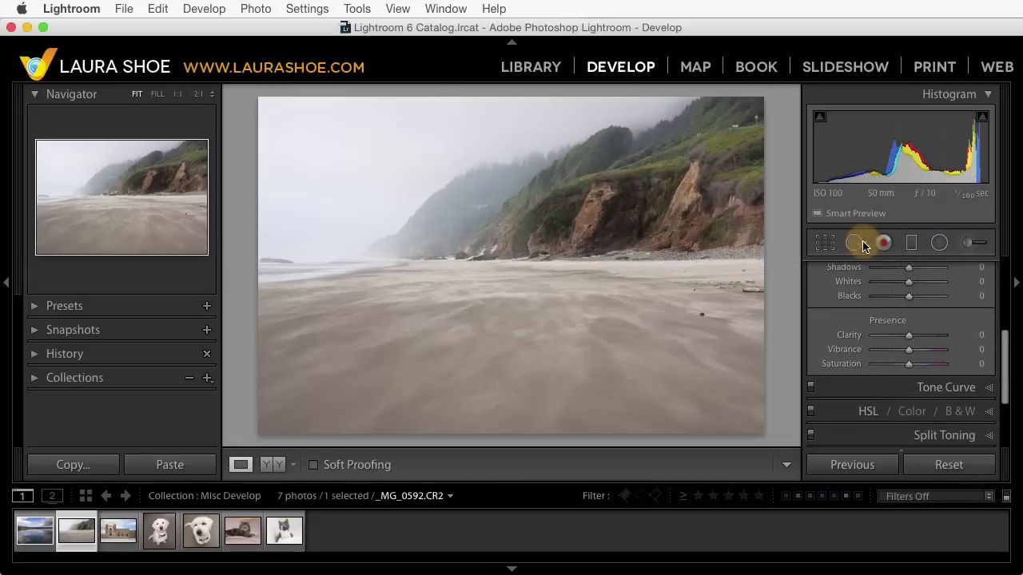
# Open Oaxaca 0442.CR2, paint an adjustment brush stroke along the lower edge of the pavement, and set its exposure to −1.27.
pyautogui.click(118, 530)
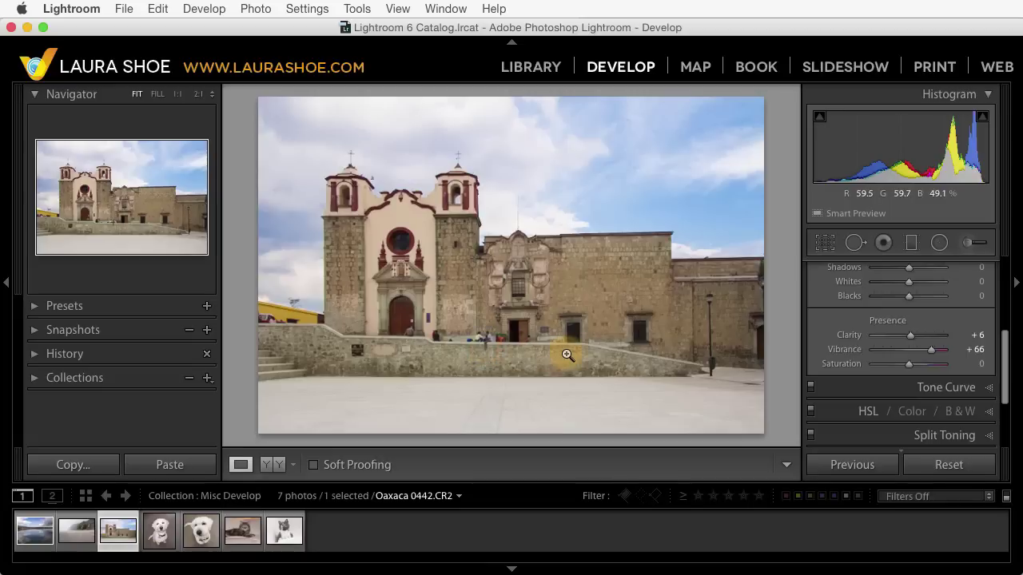
pyautogui.click(971, 247)
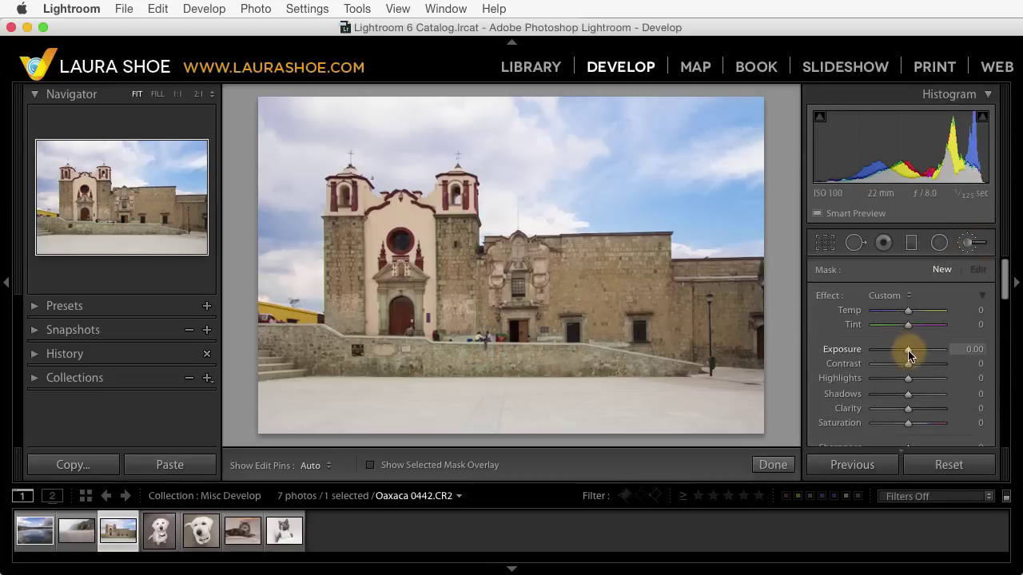
pyautogui.moveTo(909, 354); pyautogui.dragTo(906, 353)
pyautogui.press('h')
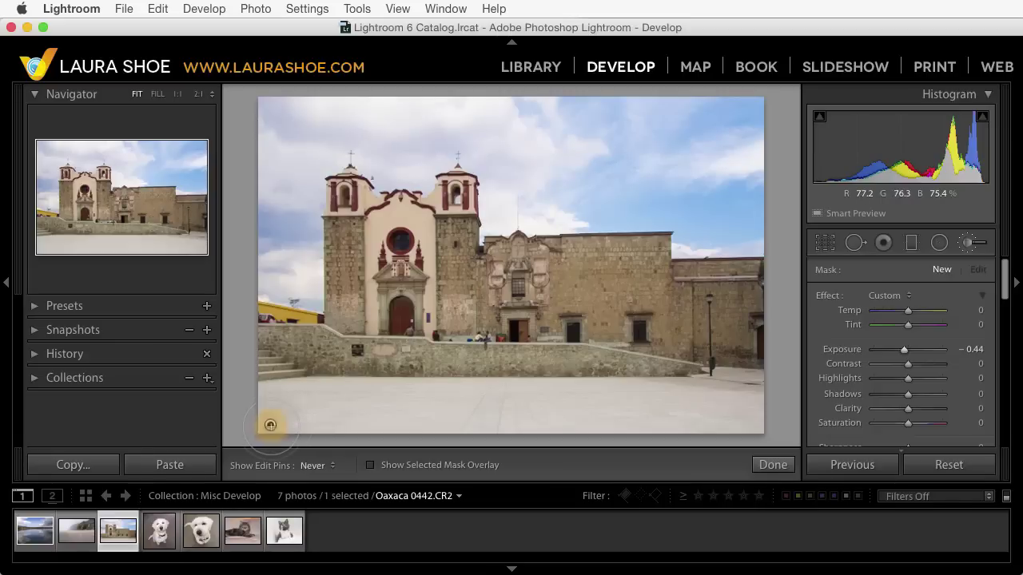
pyautogui.press('h')
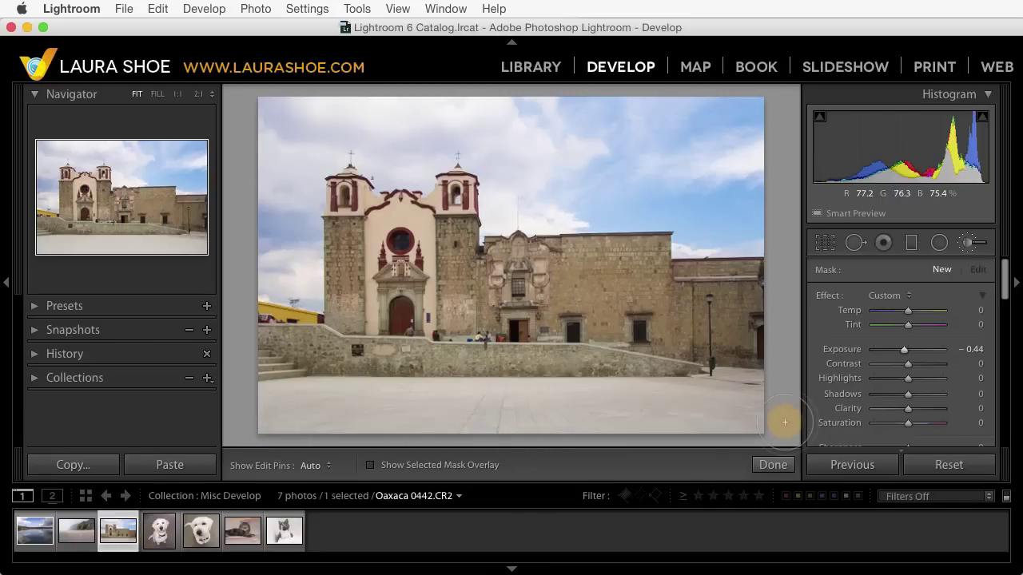
pyautogui.moveTo(785, 422); pyautogui.dragTo(784, 422)
pyautogui.moveTo(903, 351); pyautogui.dragTo(898, 357)
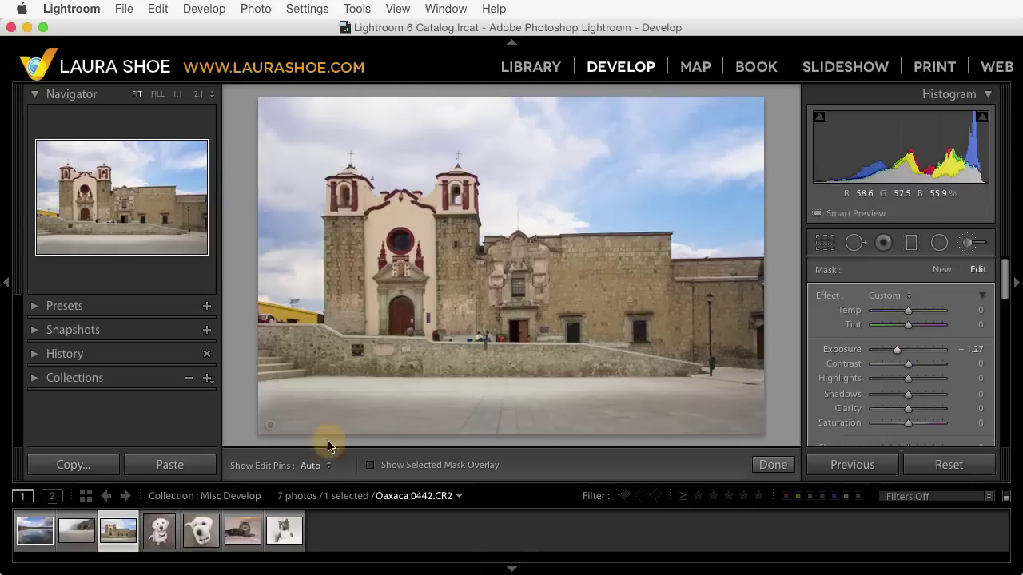
# Paint a straight brush stroke across the pavement at the base of the stone wall, and move the brush adjustment slightly by its pin.
pyautogui.click(310, 386)
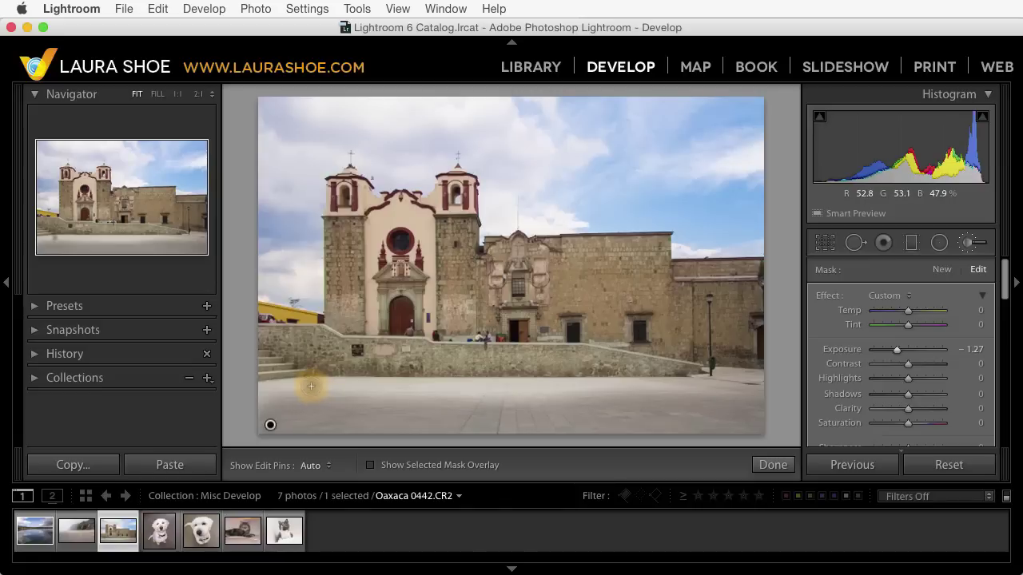
pyautogui.press('shift')
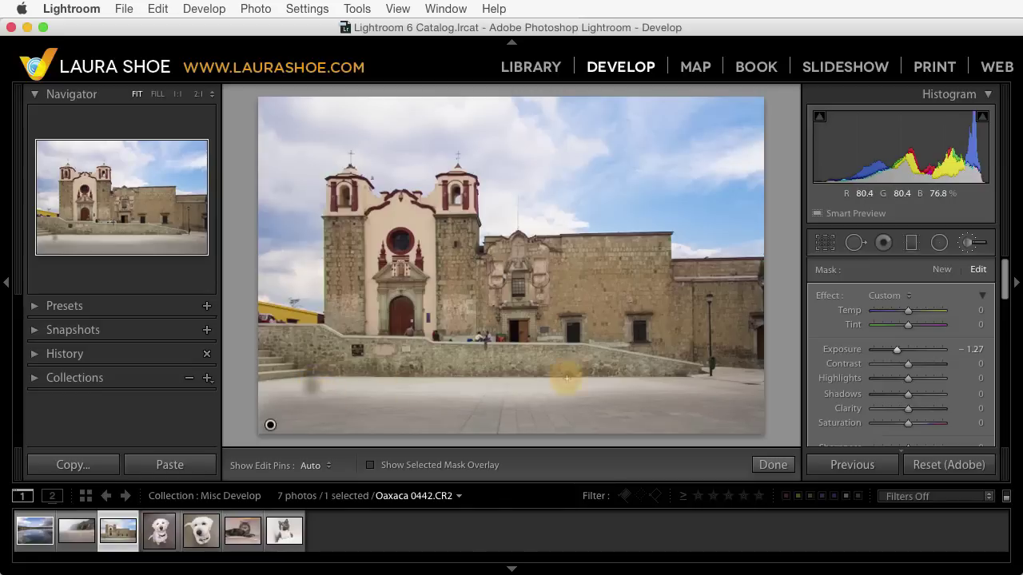
pyautogui.keyDown('shift'); pyautogui.click(691, 387); pyautogui.keyUp('shift')
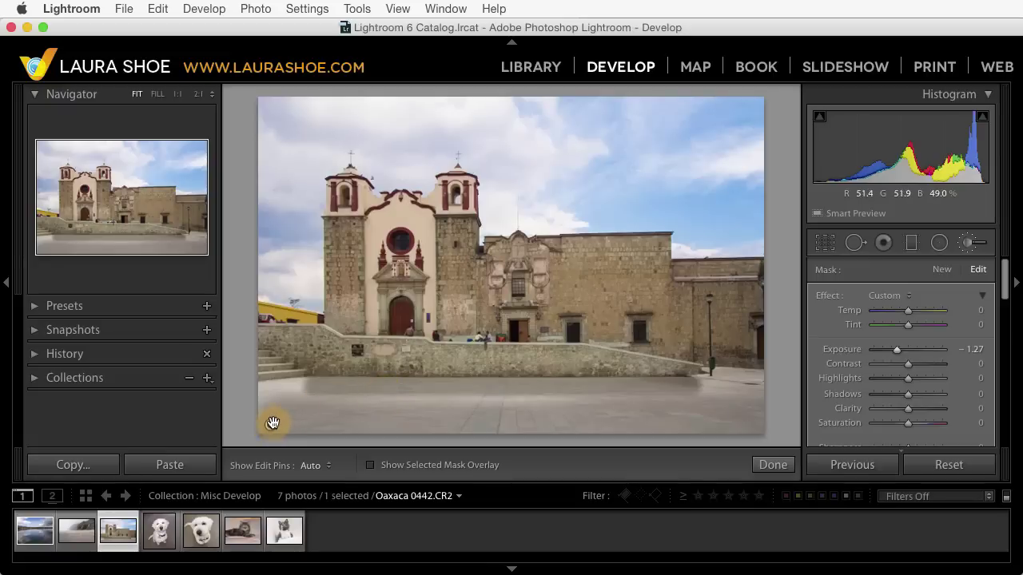
pyautogui.moveTo(273, 423)
pyautogui.moveTo(273, 422)
pyautogui.mouseDown()
pyautogui.moveTo(299, 396)
pyautogui.moveTo(301, 411)
pyautogui.moveTo(273, 425)
pyautogui.mouseUp()
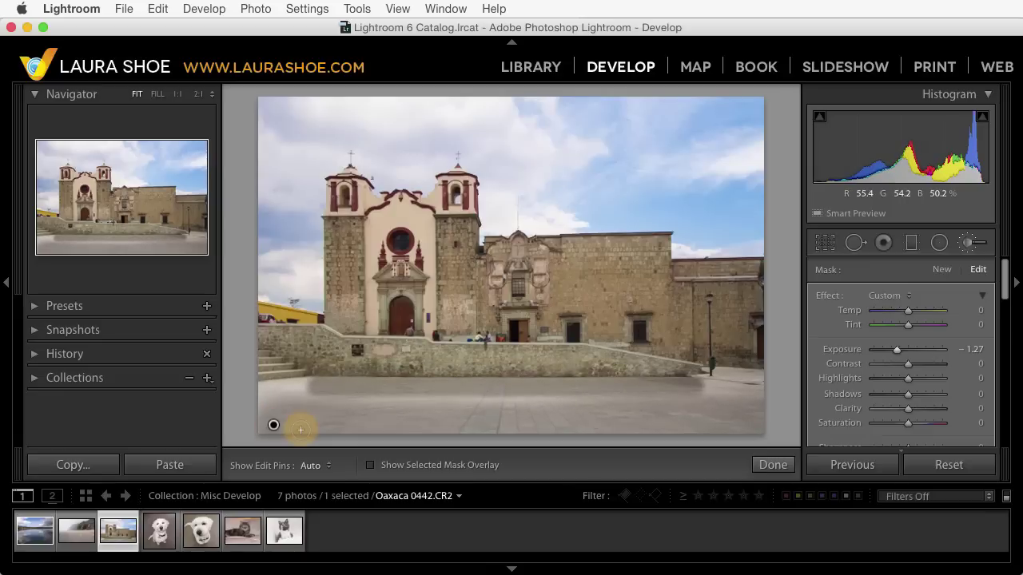
# Set the brush adjustment's exposure to −0.80 directly from its pin and close the adjustment brush.
pyautogui.moveTo(275, 425)
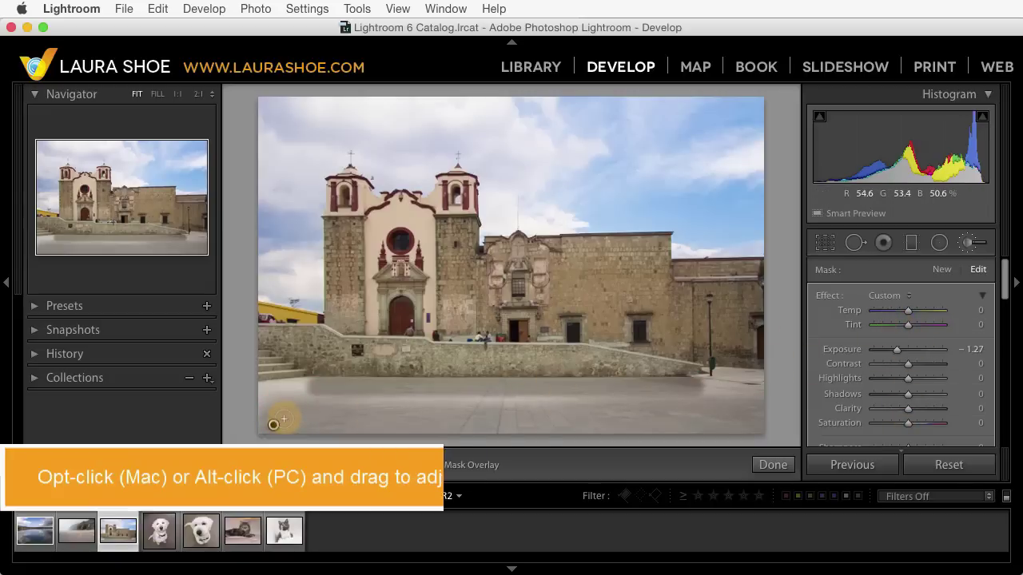
pyautogui.press('alt')
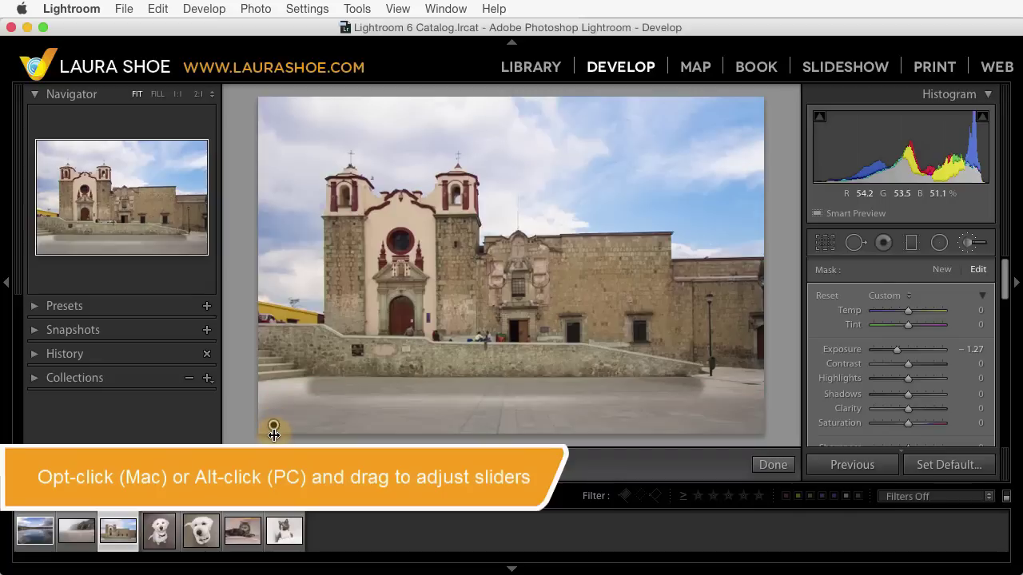
pyautogui.moveTo(273, 434)
pyautogui.mouseDown()
pyautogui.moveTo(274, 392)
pyautogui.moveTo(301, 332)
pyautogui.moveTo(298, 413)
pyautogui.moveTo(320, 155)
pyautogui.moveTo(320, 386)
pyautogui.moveTo(326, 362)
pyautogui.moveTo(297, 370)
pyautogui.moveTo(300, 427)
pyautogui.mouseUp()
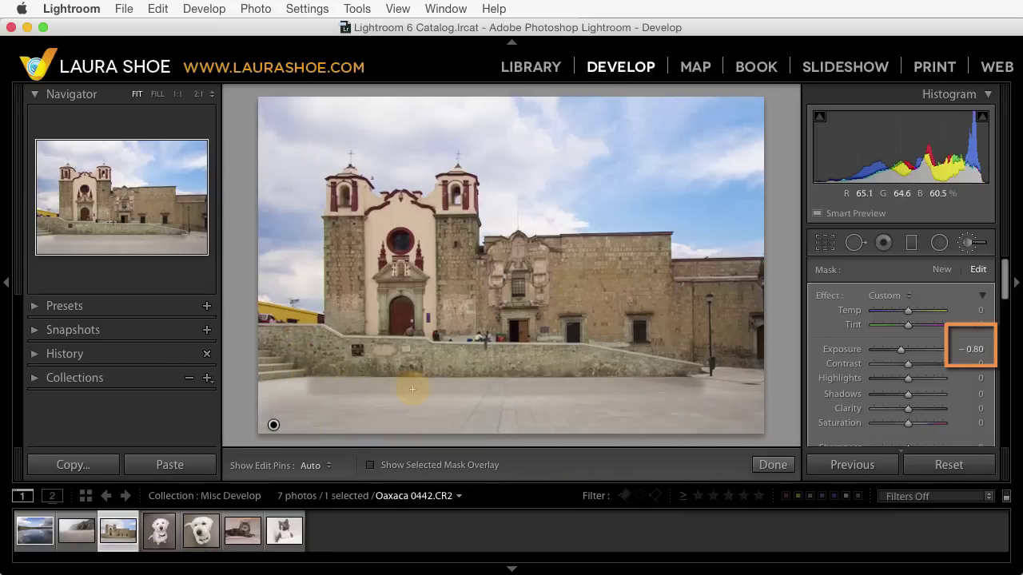
pyautogui.click(968, 243)
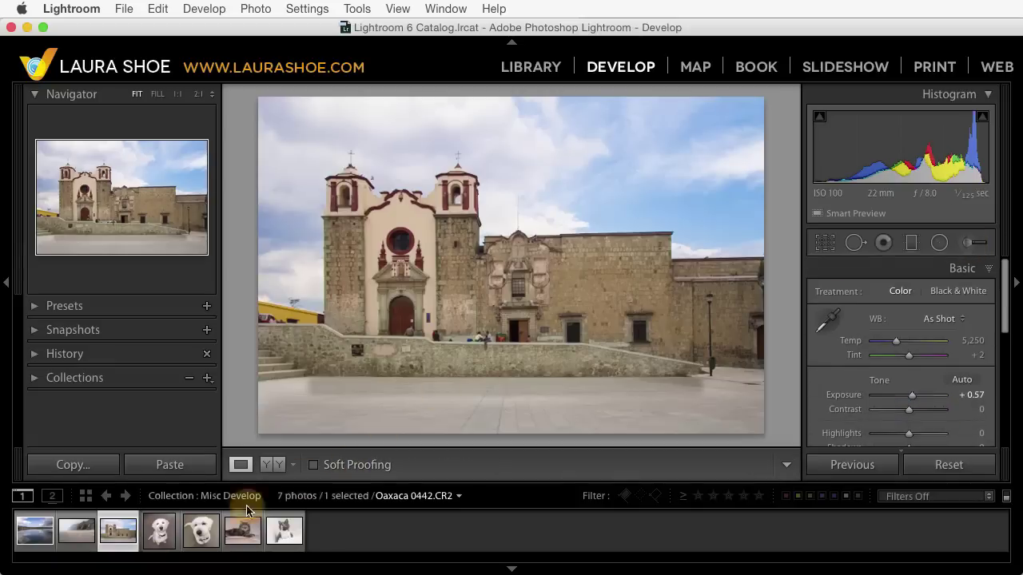
# Open IMG_0163.JPG and use Red Eye Correction in Pet Eye mode to correct the dog's right-hand glowing pupil.
pyautogui.click(159, 529)
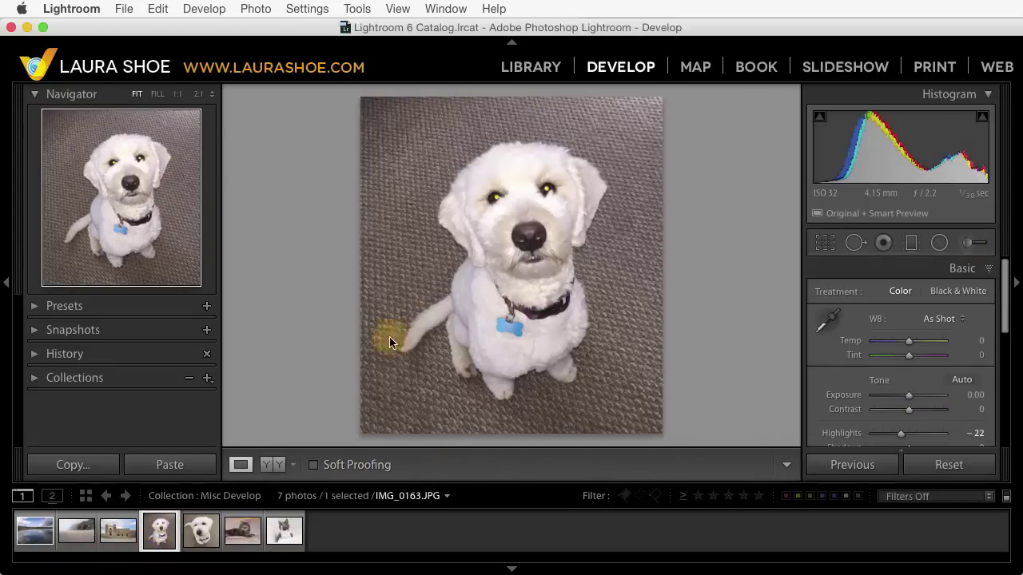
pyautogui.click(549, 199)
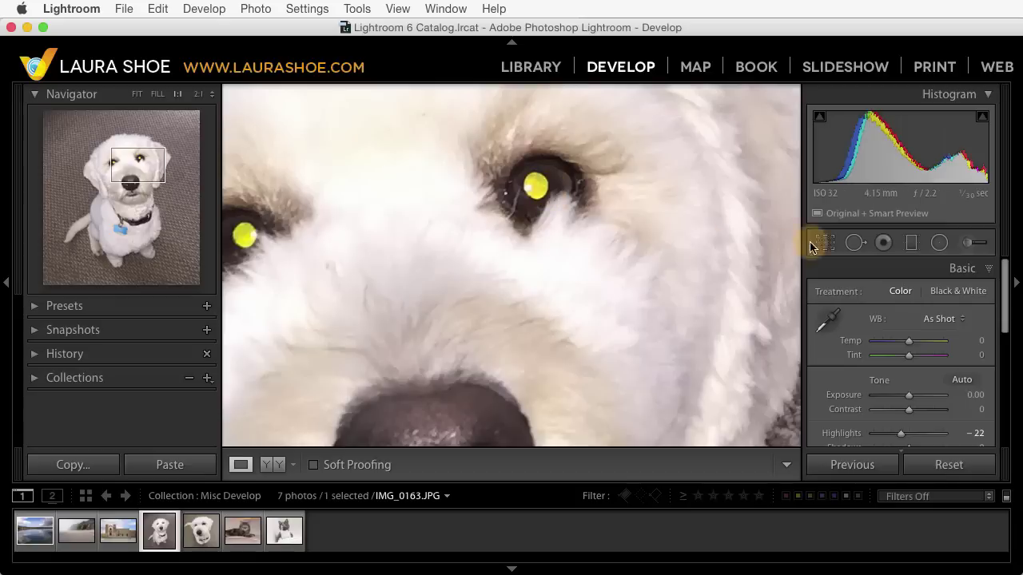
pyautogui.click(885, 244)
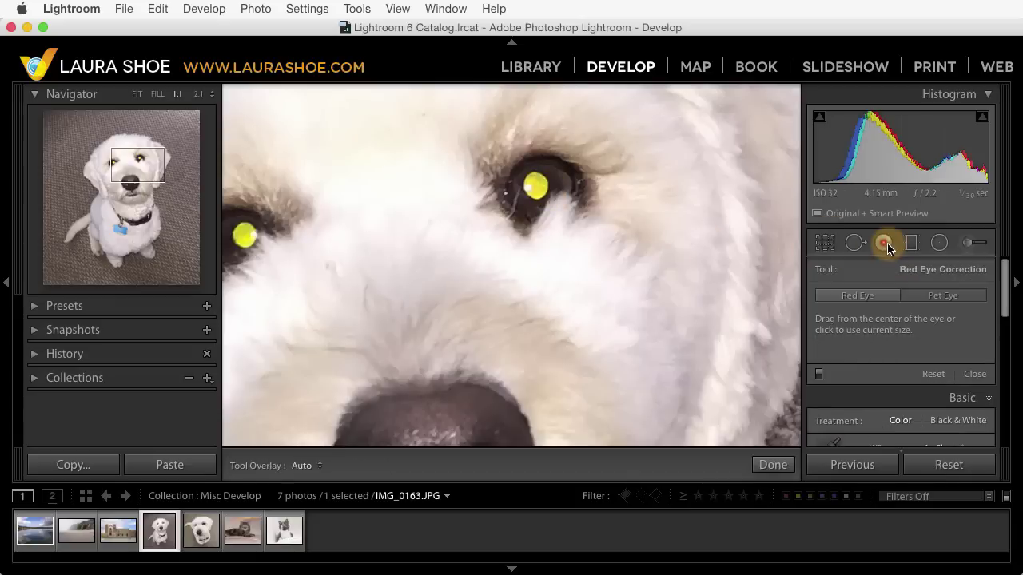
pyautogui.click(949, 297)
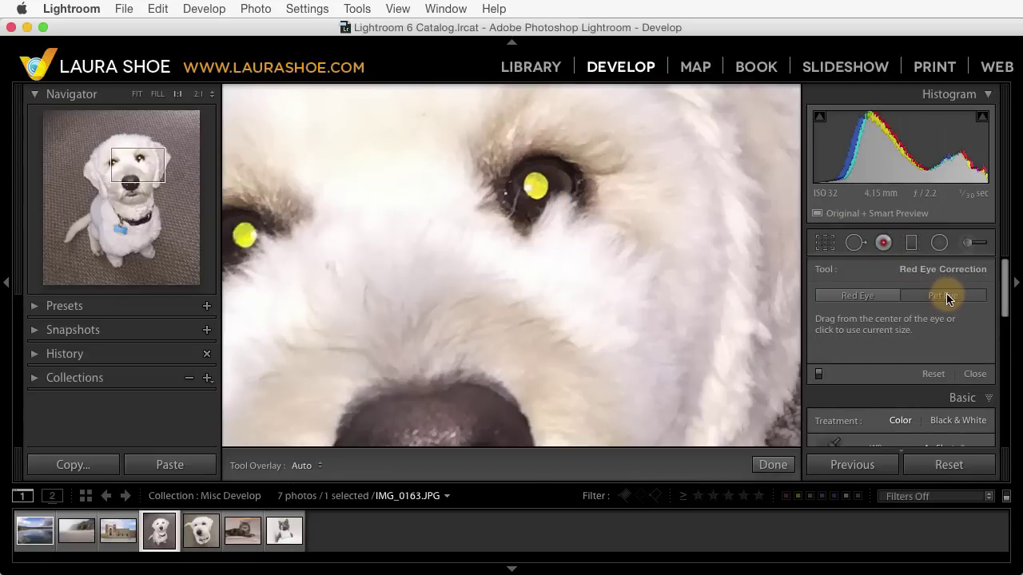
pyautogui.click(535, 188)
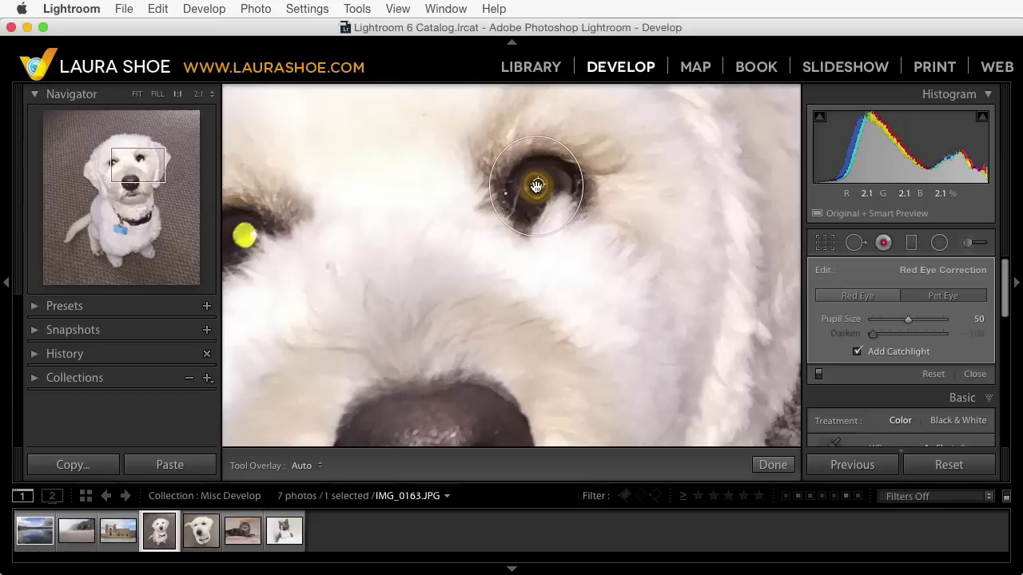
# Try shifting the catchlight within the corrected pupil and back, and turn off its catchlight.
pyautogui.moveTo(537, 186); pyautogui.dragTo(556, 171)
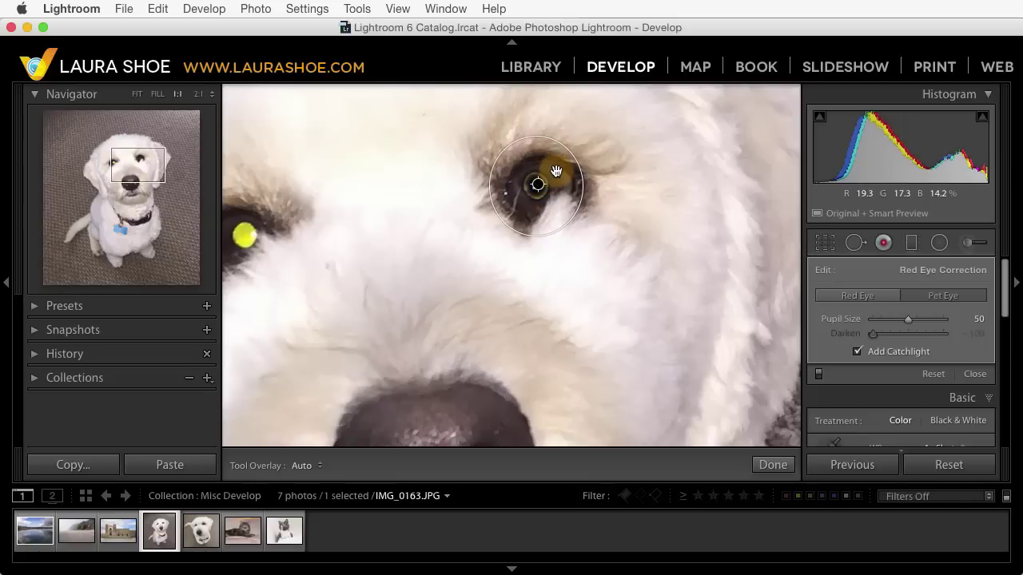
pyautogui.moveTo(557, 172); pyautogui.dragTo(538, 185)
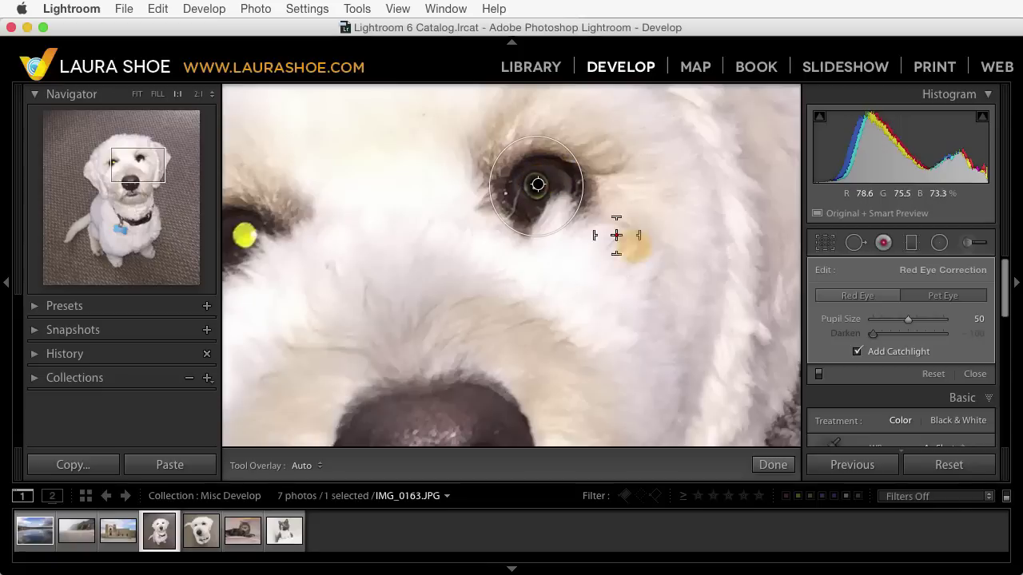
pyautogui.click(857, 352)
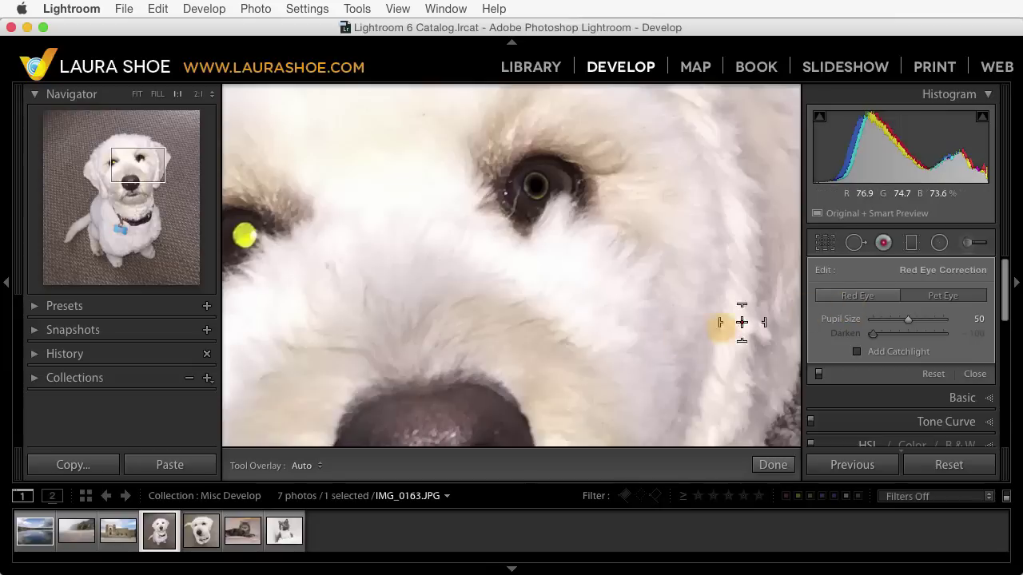
# Review the tool overlay modes, keeping Auto, and look at the dog's natural eye in IMG_0169.JPG before returning to IMG_0163.JPG.
pyautogui.click(318, 467)
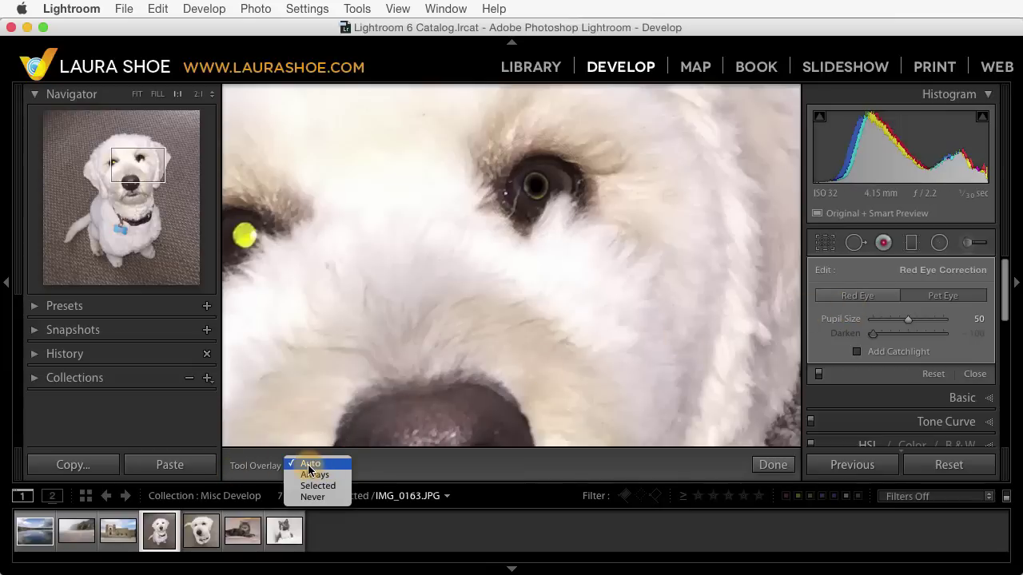
pyautogui.click(310, 465)
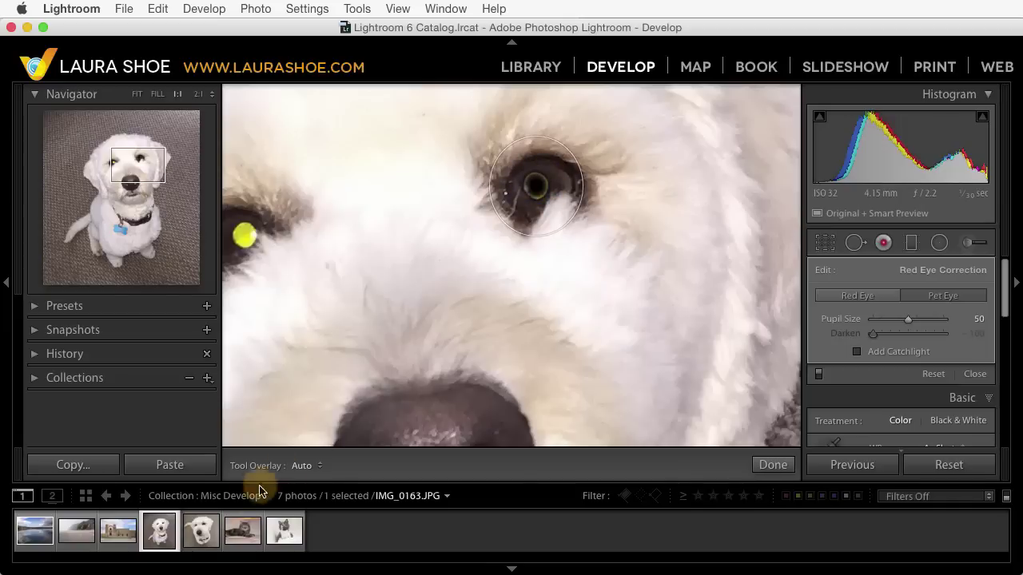
pyautogui.click(208, 534)
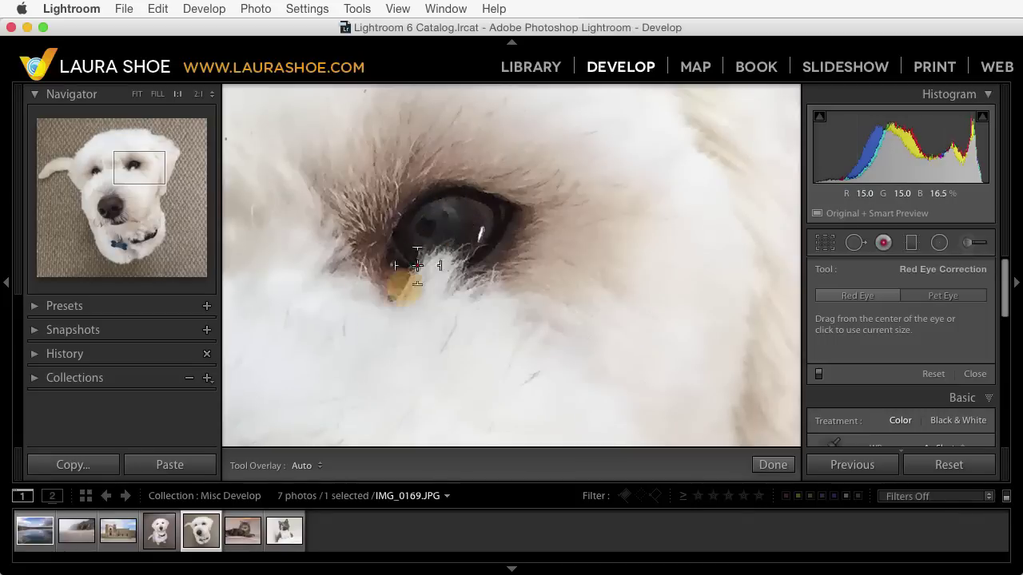
pyautogui.click(160, 534)
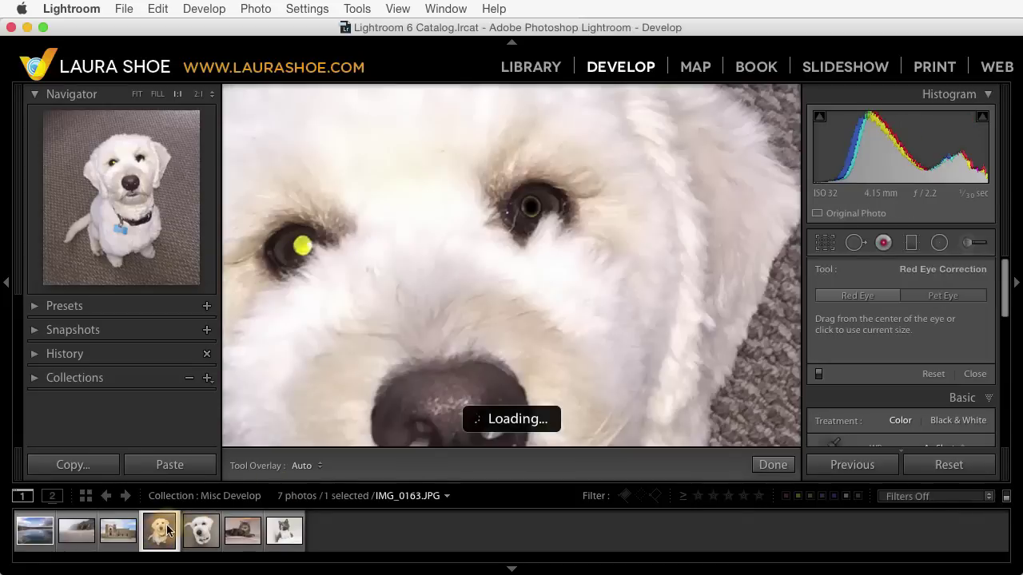
# Select the existing pet eye correction and set its pupil size to 100.
pyautogui.moveTo(535, 185); pyautogui.dragTo(579, 190)
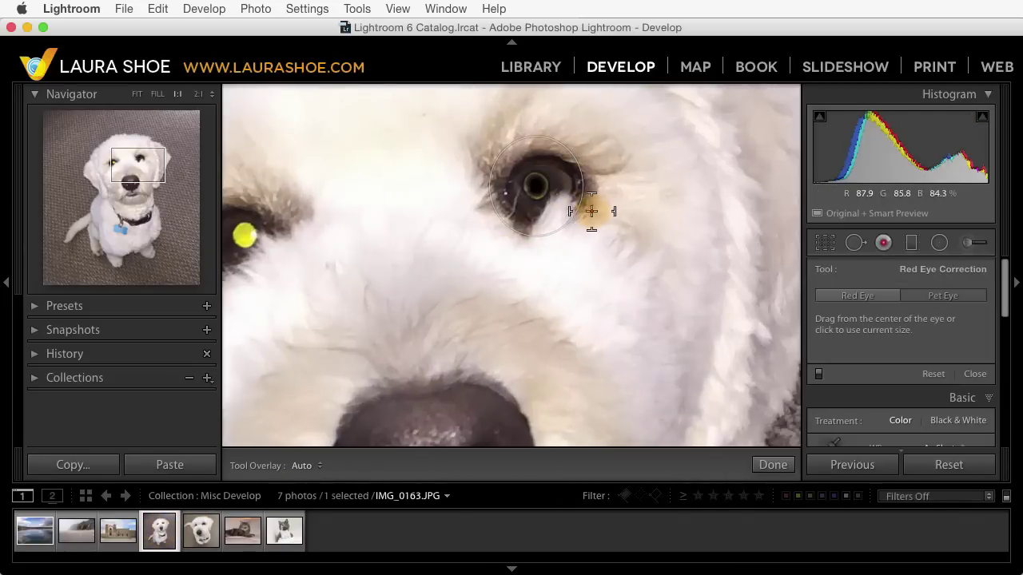
pyautogui.click(575, 174)
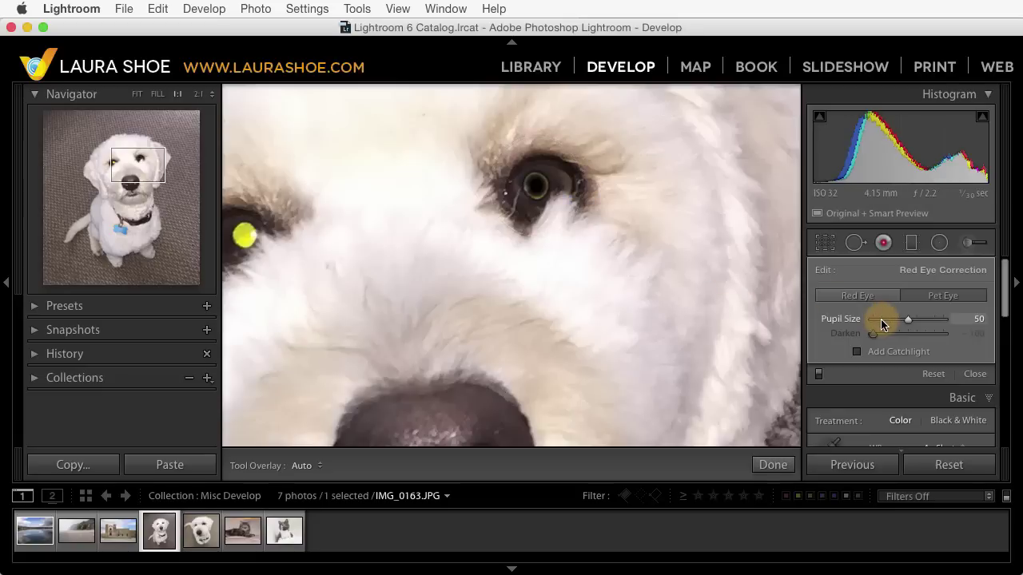
pyautogui.moveTo(907, 319); pyautogui.dragTo(948, 323)
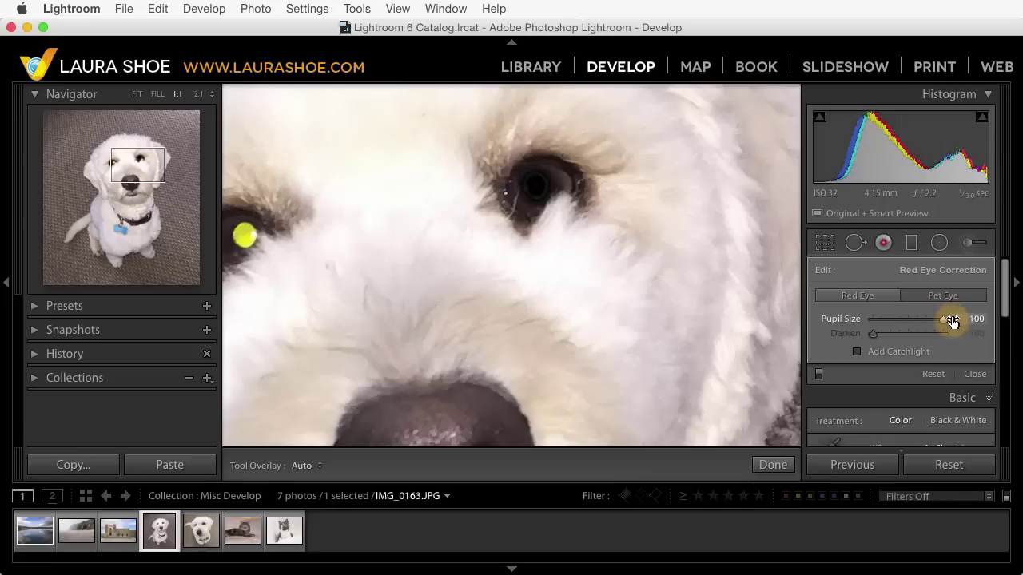
pyautogui.moveTo(951, 322); pyautogui.dragTo(952, 321)
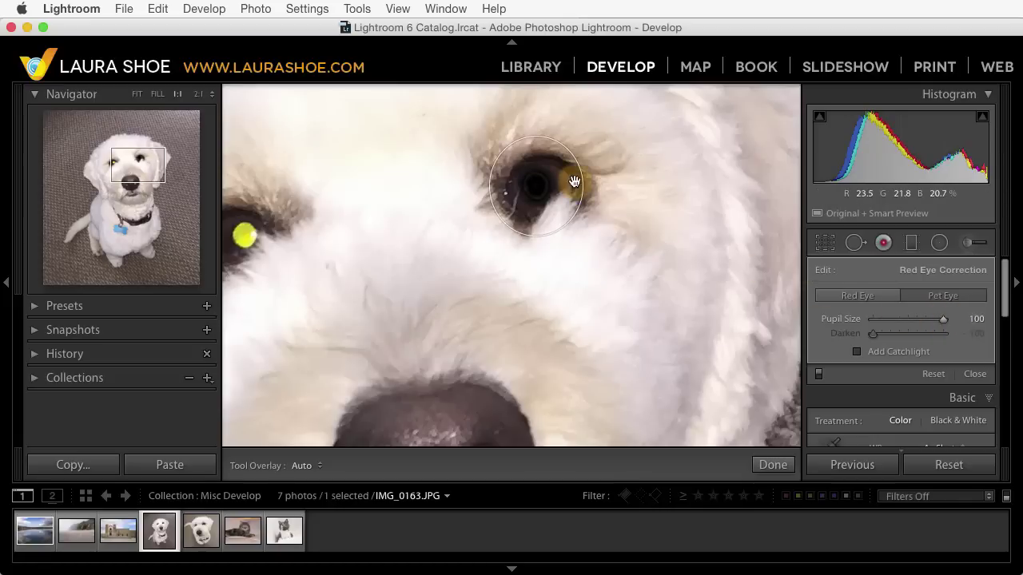
# Add a catchlight to the corrected pupil and move it slightly down and to the left.
pyautogui.click(549, 177)
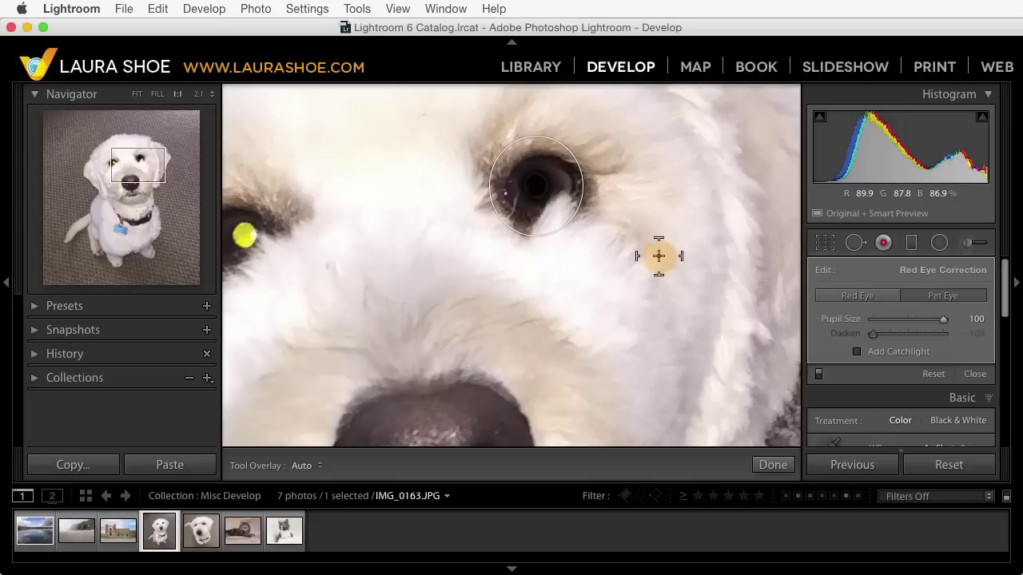
pyautogui.click(858, 353)
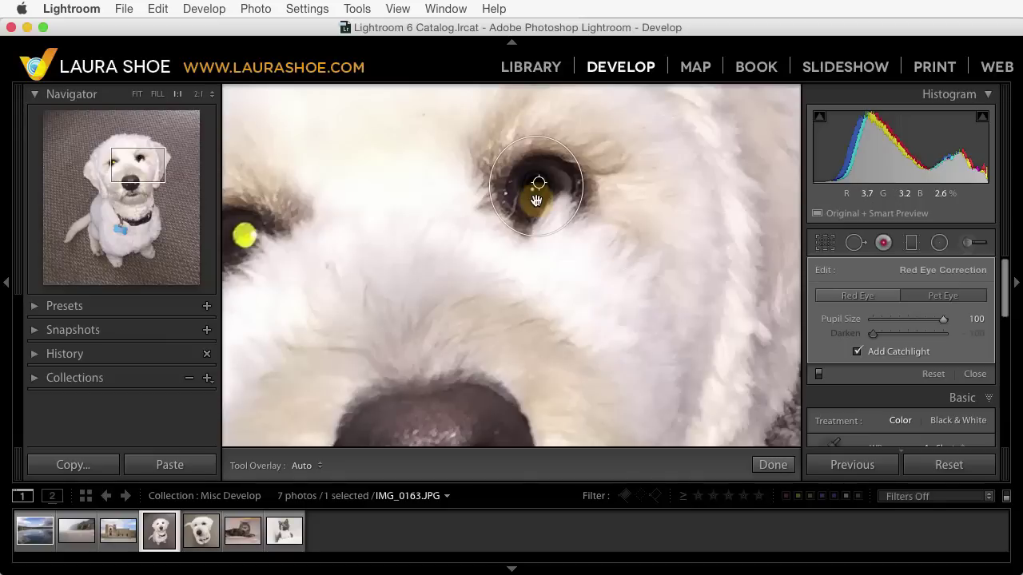
pyautogui.moveTo(536, 199)
pyautogui.mouseDown()
pyautogui.moveTo(533, 176)
pyautogui.moveTo(539, 192)
pyautogui.moveTo(529, 194)
pyautogui.mouseUp()
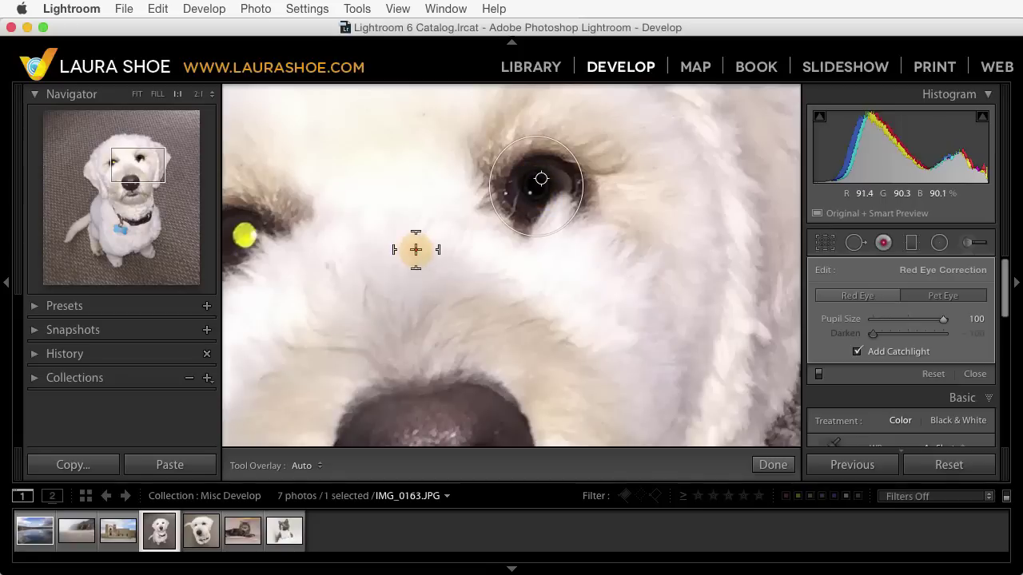
# Try a pet eye correction on the dog's other glowing pupil, and delete that correction.
pyautogui.click(245, 235)
pyautogui.moveTo(245, 236); pyautogui.dragTo(290, 221)
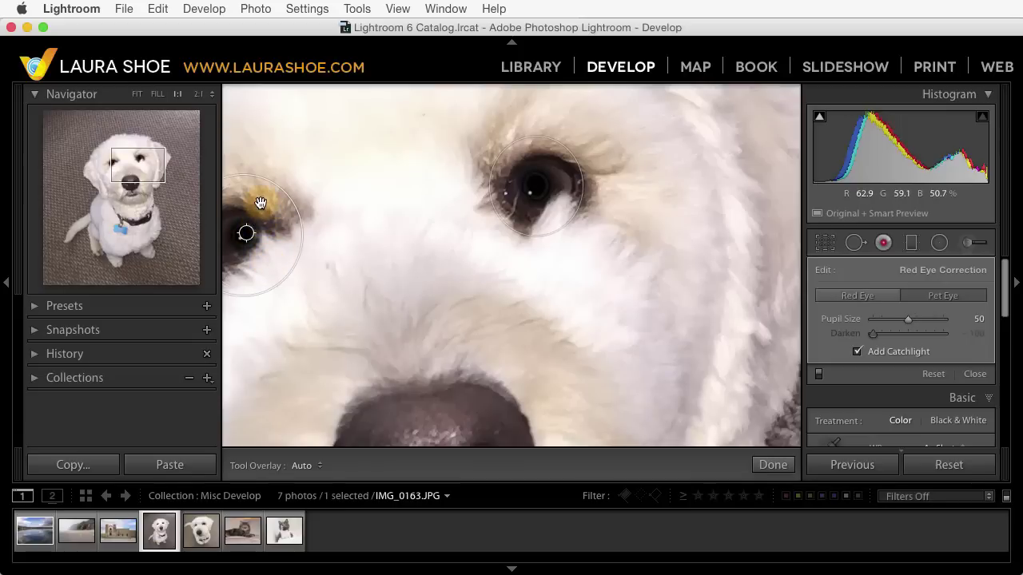
pyautogui.press('Delete')
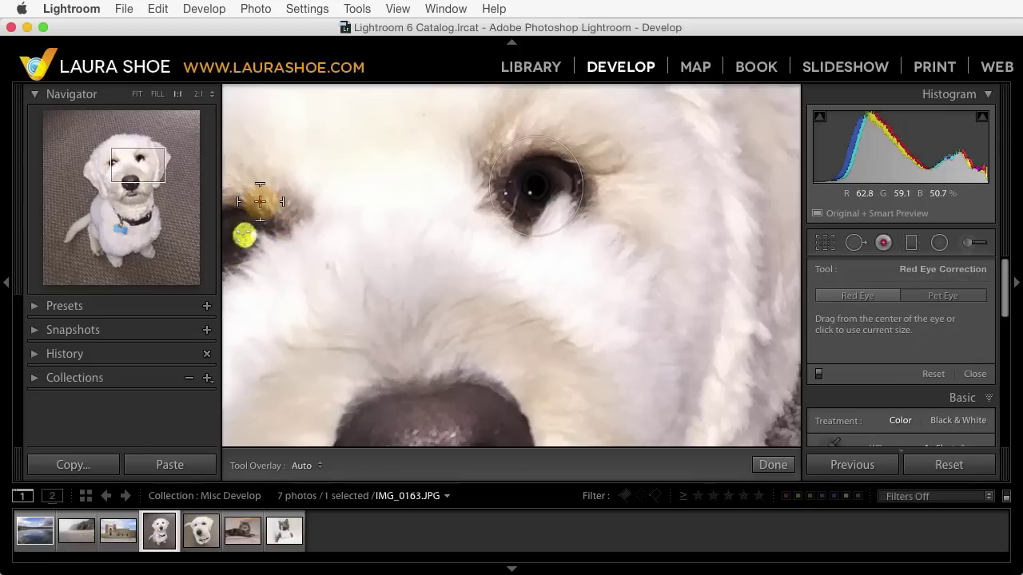
# Reselect the remaining pet eye correction, fit the whole photo in view, and close Red Eye Correction.
pyautogui.click(506, 158)
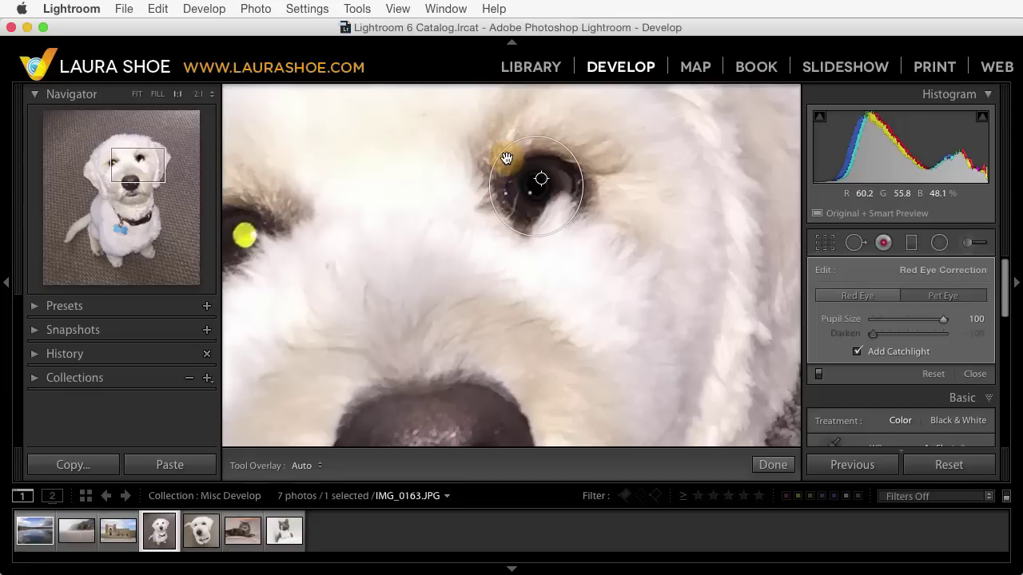
pyautogui.click(138, 96)
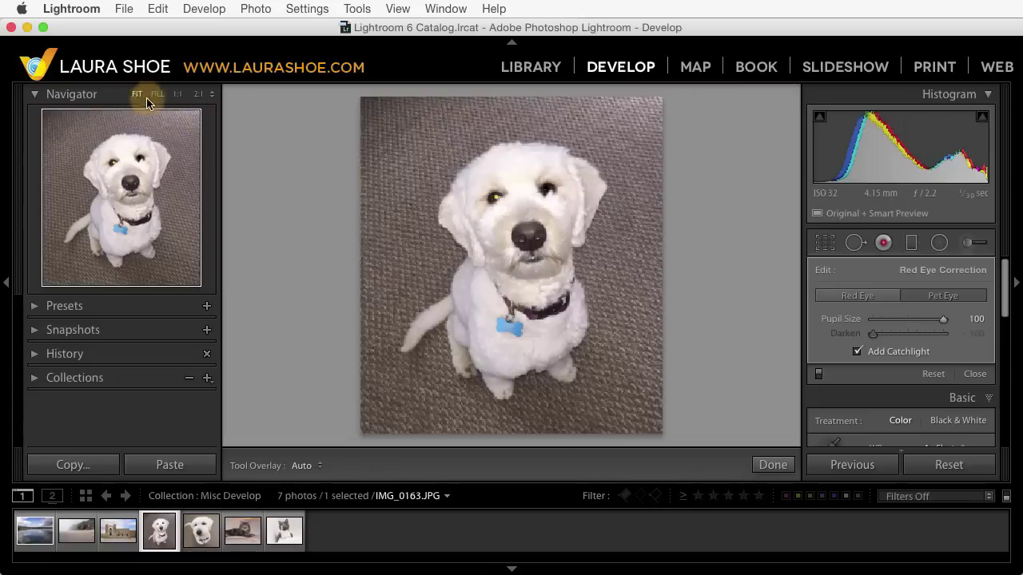
pyautogui.click(885, 244)
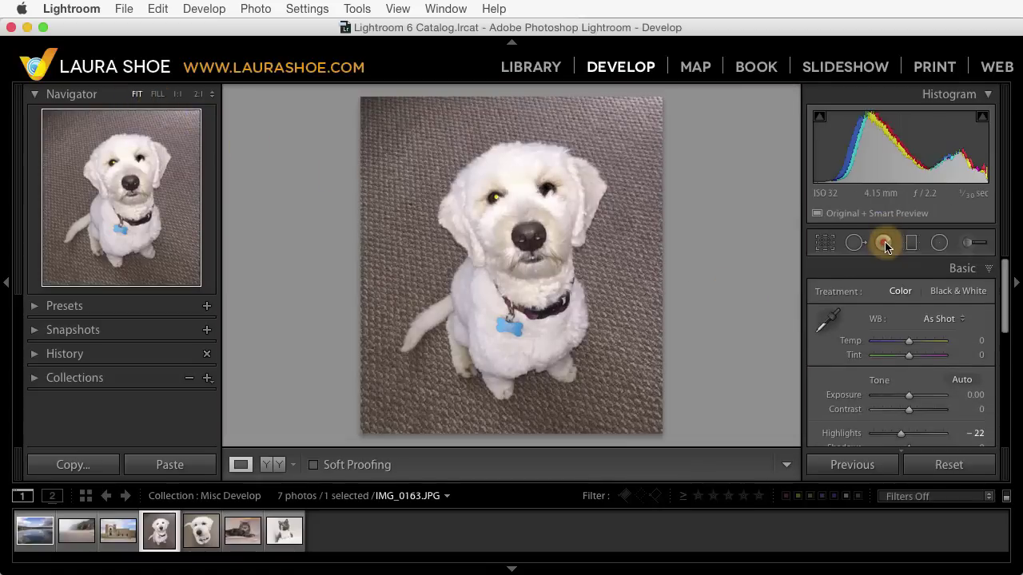
# Open the cat photo _1090106.dng and examine the built-in lens profile notice in the Lens Corrections profile settings.
pyautogui.click(283, 534)
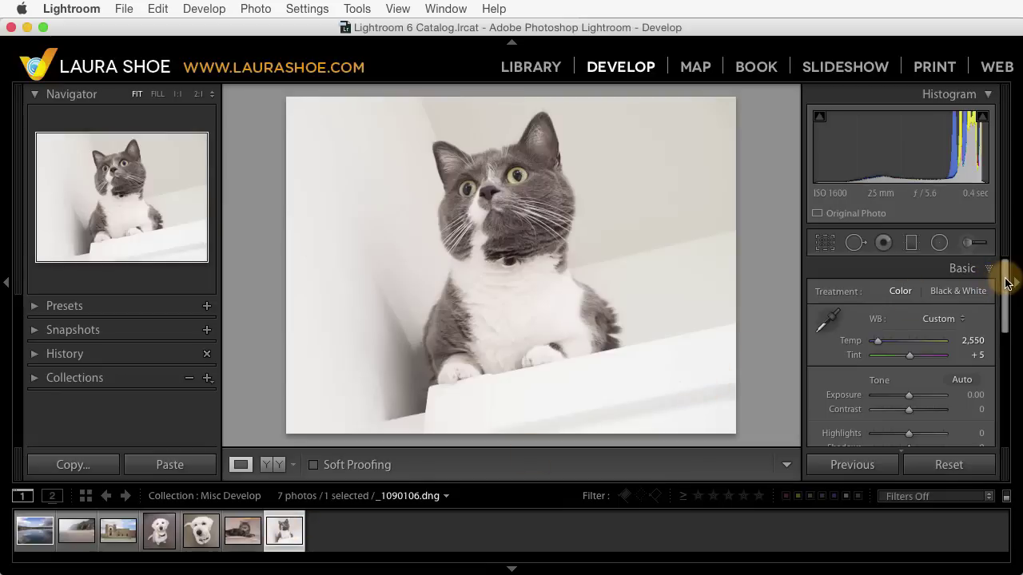
pyautogui.moveTo(1007, 283); pyautogui.dragTo(1003, 340)
pyautogui.click(991, 385)
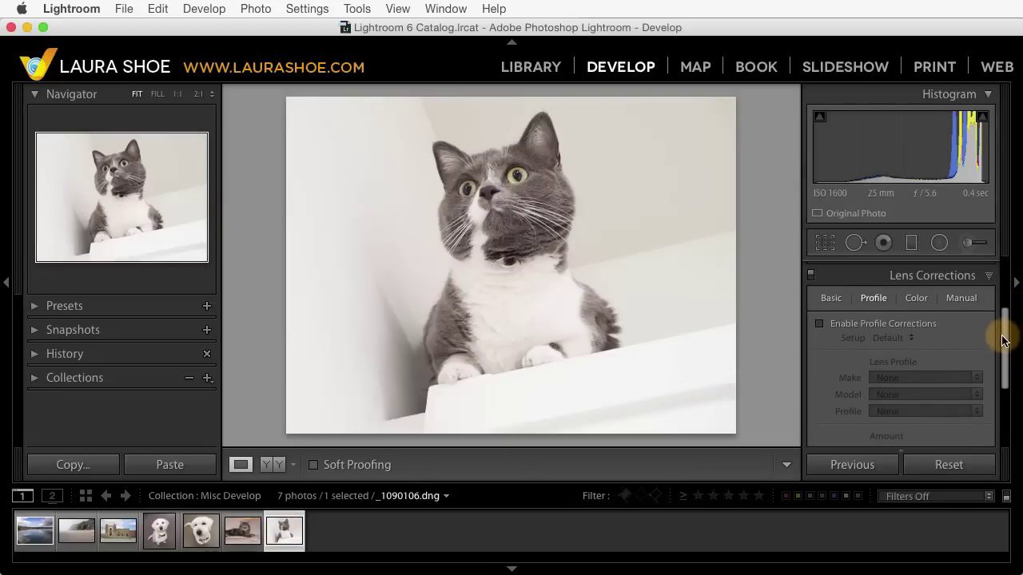
pyautogui.scroll(-1, 1004, 340)
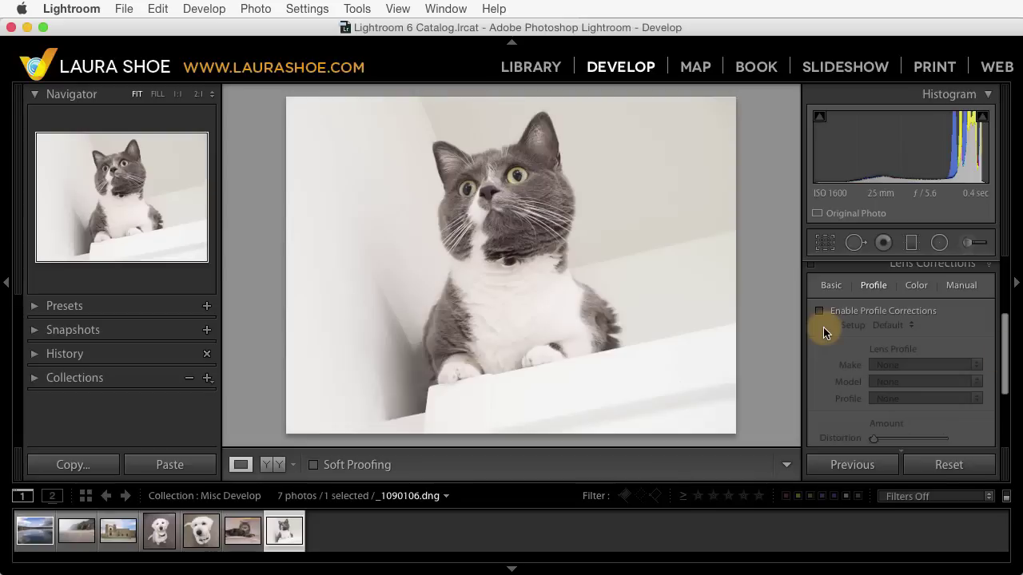
pyautogui.moveTo(1005, 350); pyautogui.dragTo(1005, 391)
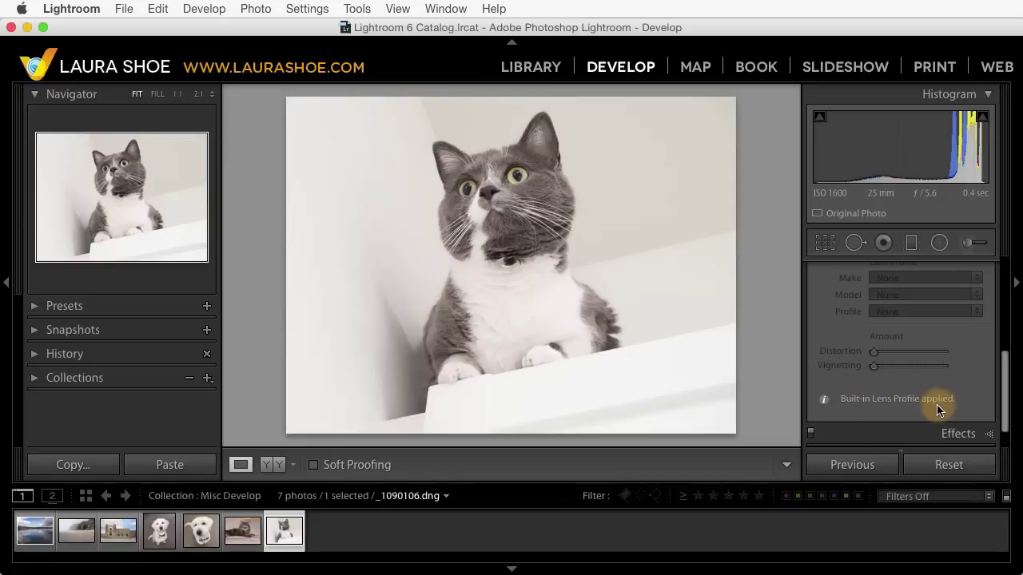
pyautogui.moveTo(1008, 423); pyautogui.dragTo(1007, 365)
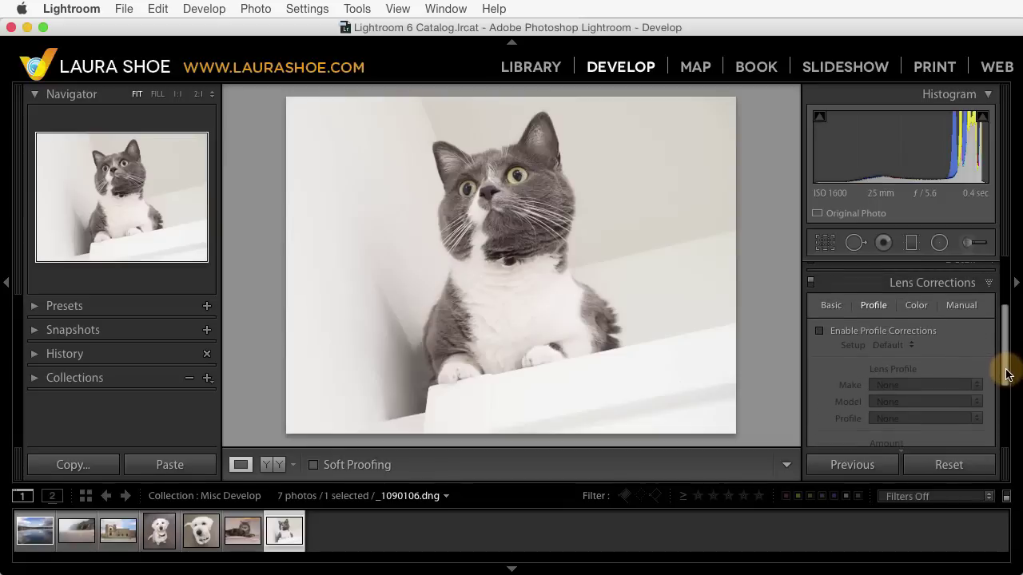
# Try enabling profile corrections for the cat photo, check the lens profile status, and disable them again.
pyautogui.click(819, 330)
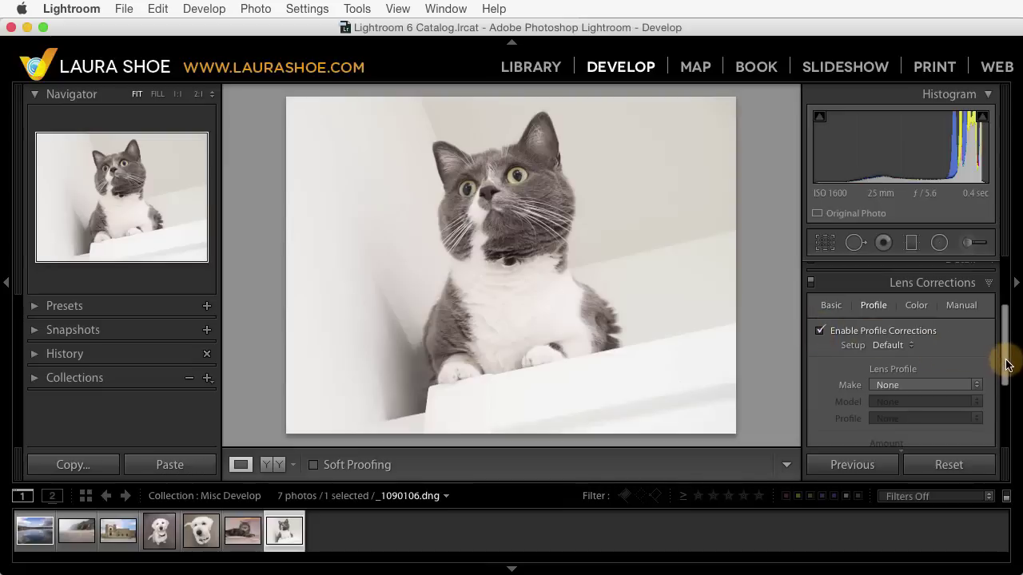
pyautogui.moveTo(1004, 361); pyautogui.dragTo(1004, 411)
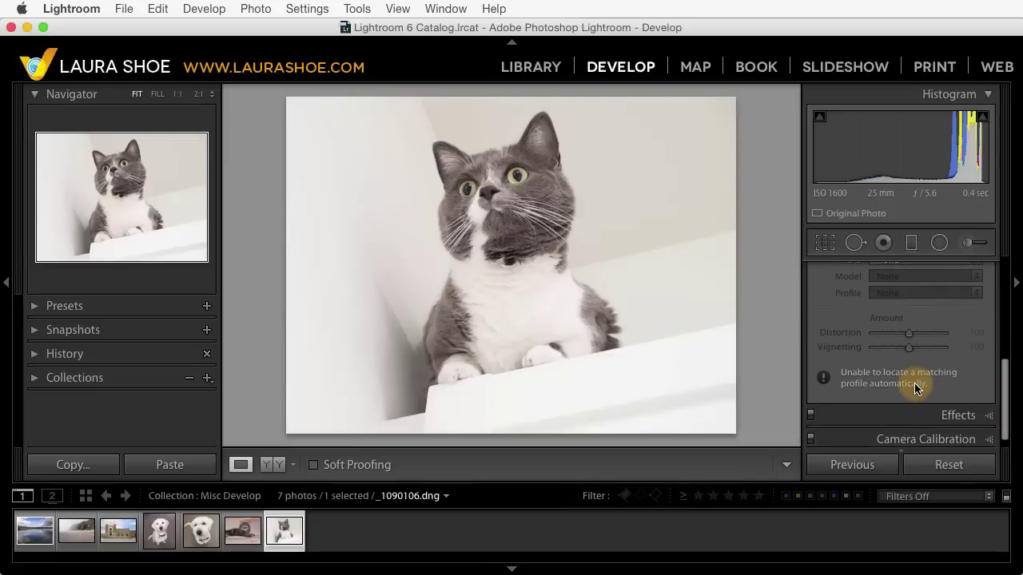
pyautogui.scroll(1, 911, 390)
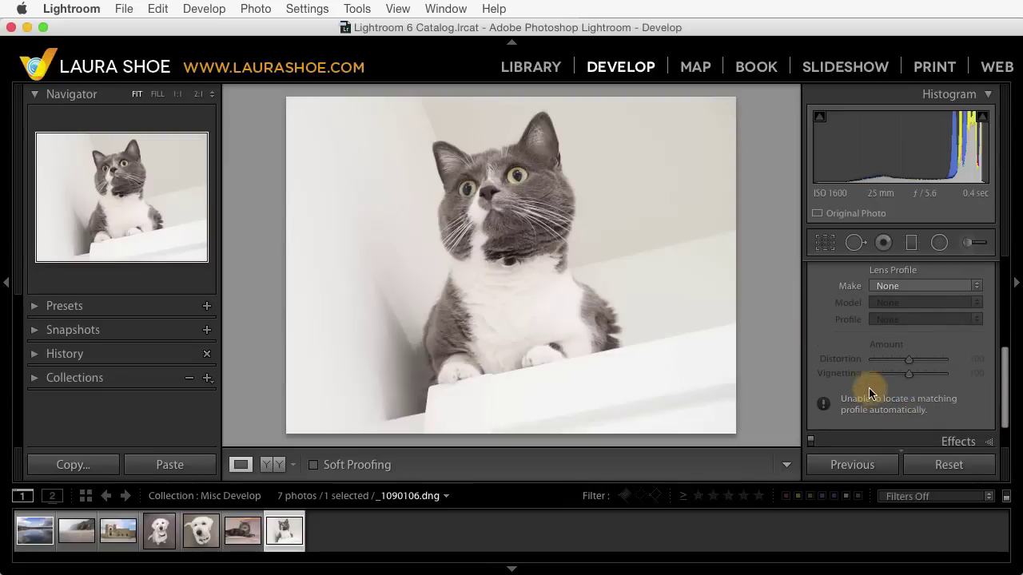
pyautogui.scroll(2, 834, 315)
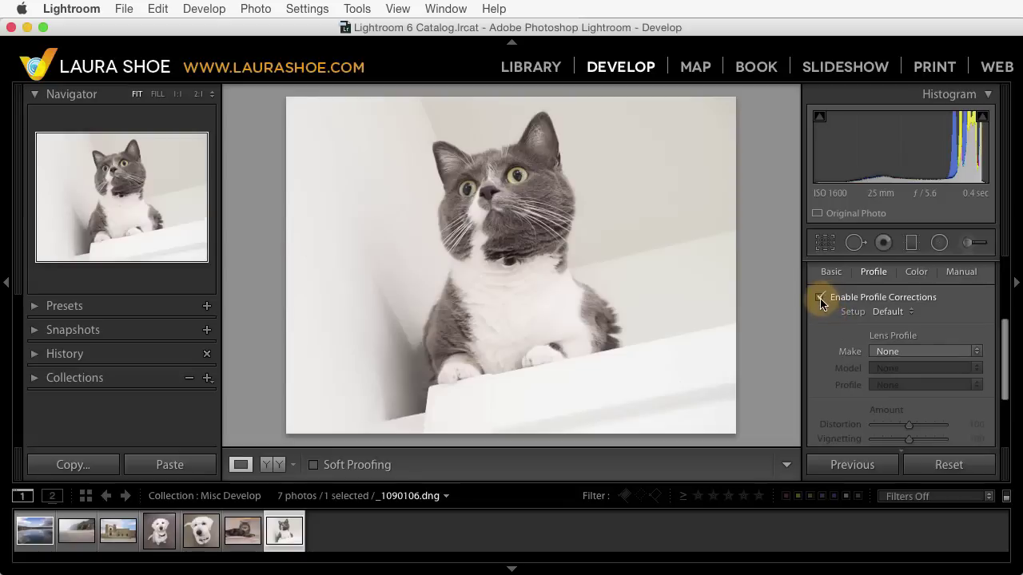
pyautogui.click(820, 298)
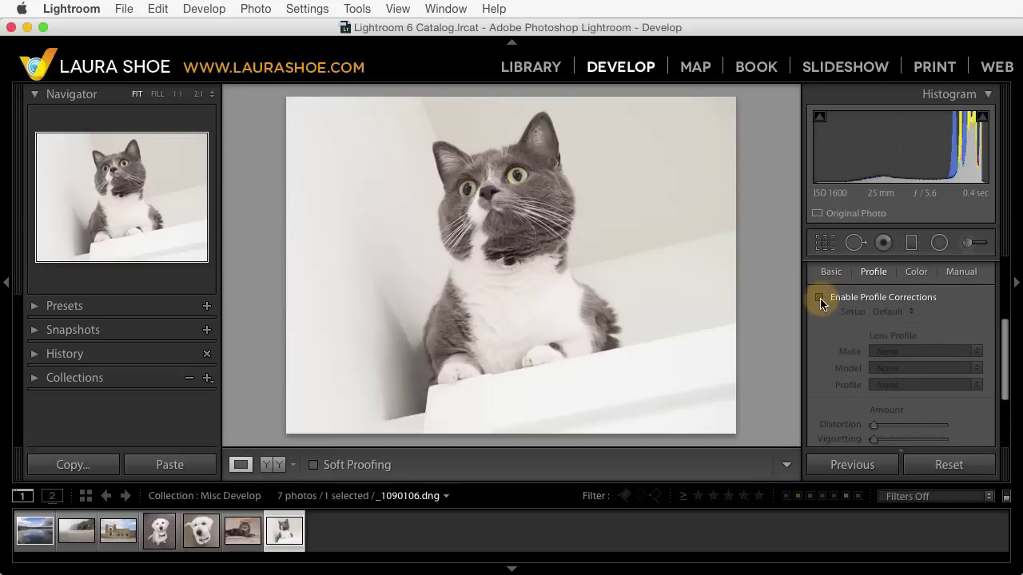
# Open the church photo Oaxaca 0442.CR2 and show the Upright options in the Basic lens correction settings.
pyautogui.click(118, 530)
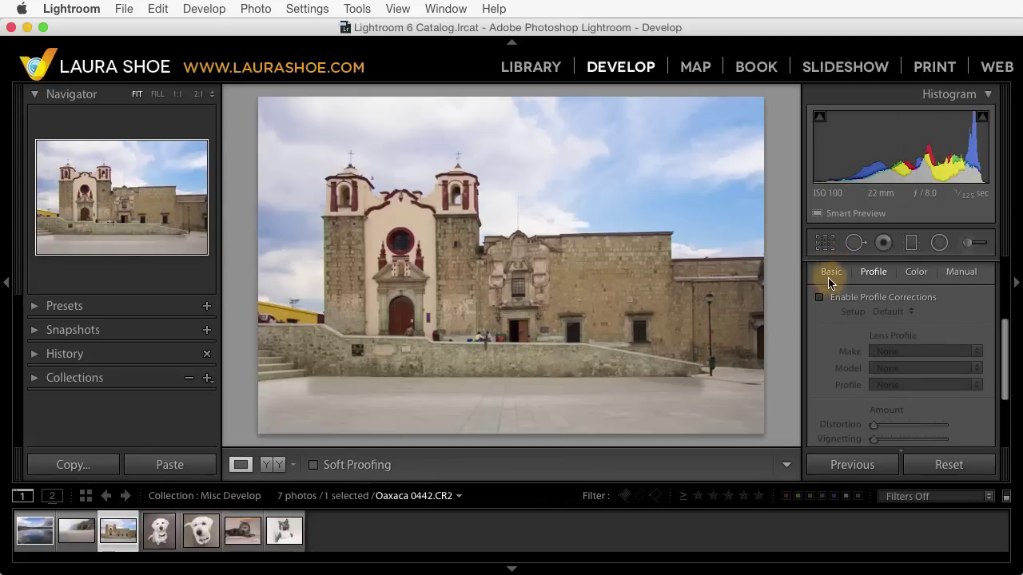
pyautogui.click(832, 273)
pyautogui.scroll(2, 836, 284)
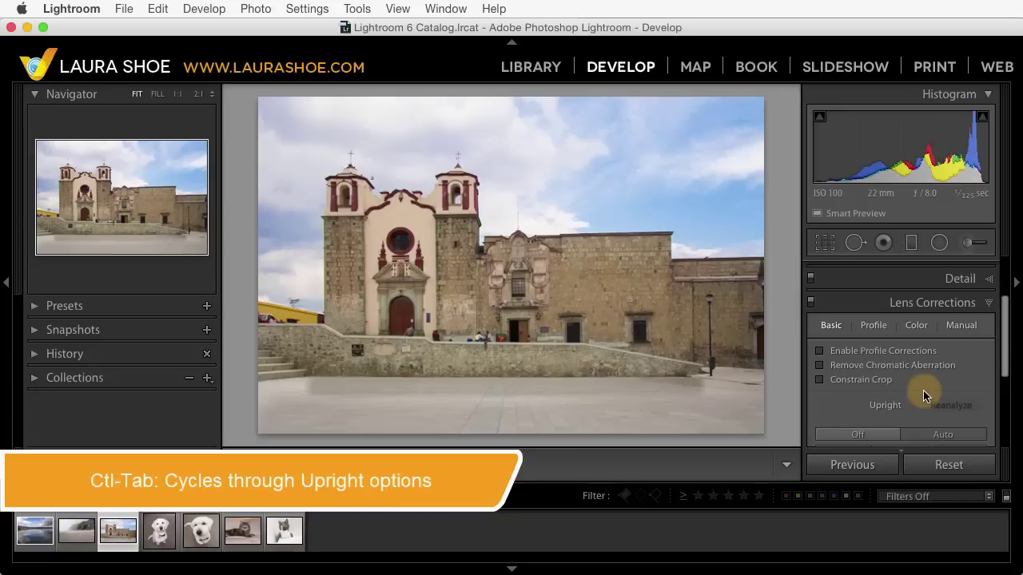
pyautogui.scroll(-2, 919, 391)
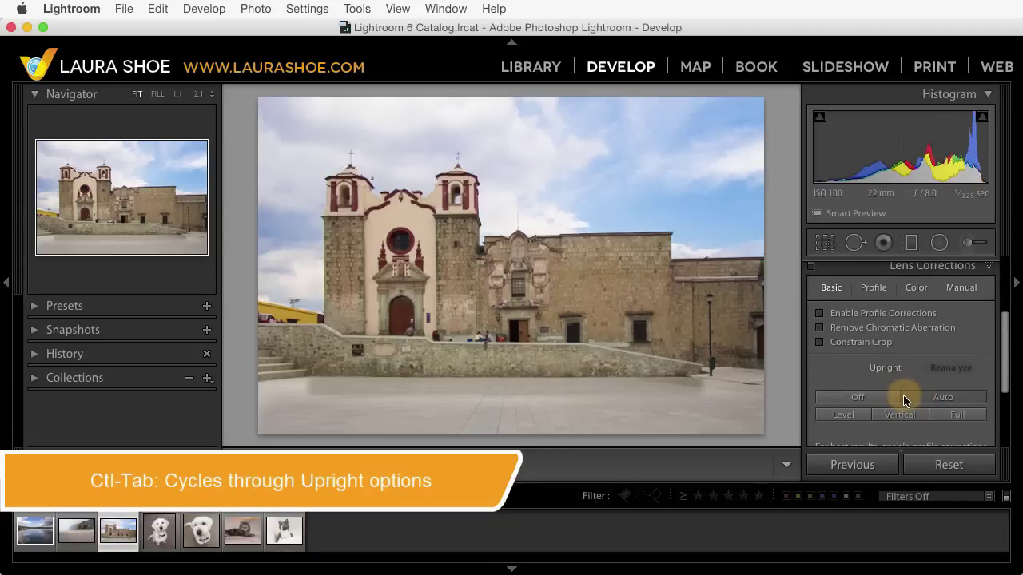
# Cycle through several Upright perspective corrections on the church photo to compare their effect.
pyautogui.hotkey('ctrl', 'Tab')
pyautogui.hotkey('ctrl', 'Tab')
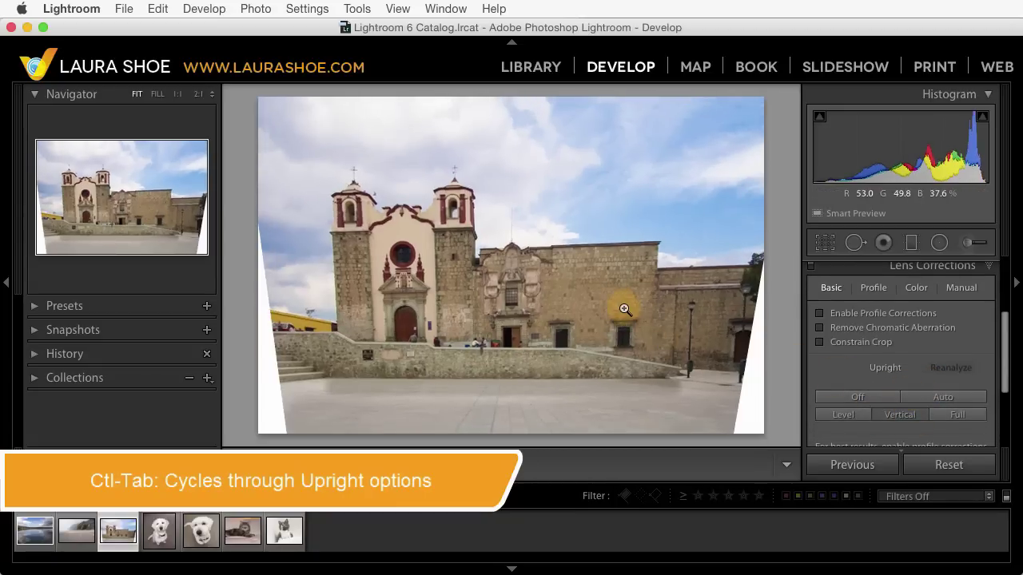
pyautogui.hotkey('ctrl', 'Tab')
pyautogui.hotkey('ctrl', 'Tab')
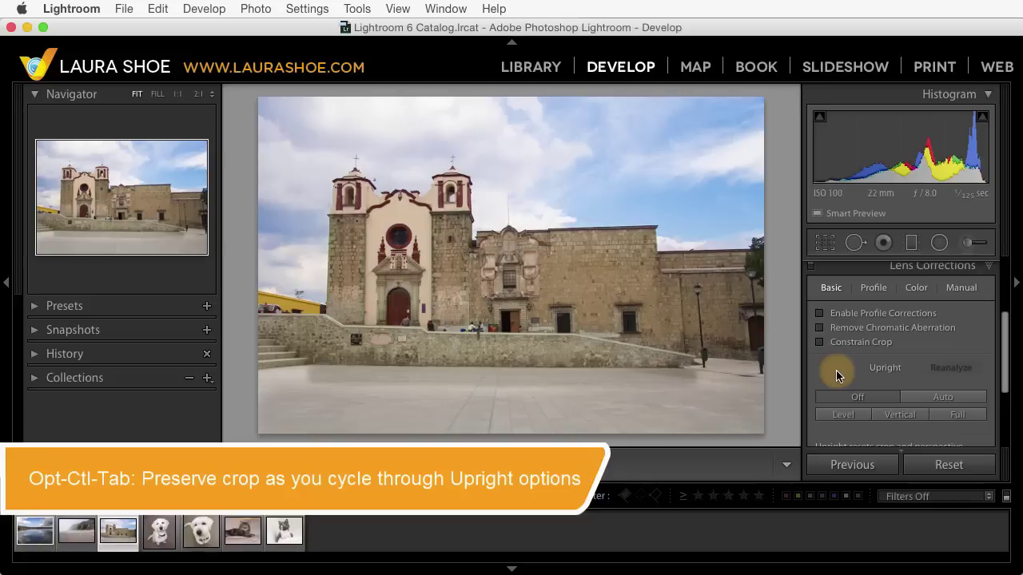
# Switch to the lake photo IMG_0377.JPG and turn on soft proofing for it.
pyautogui.press('Left')
pyautogui.press('Left')
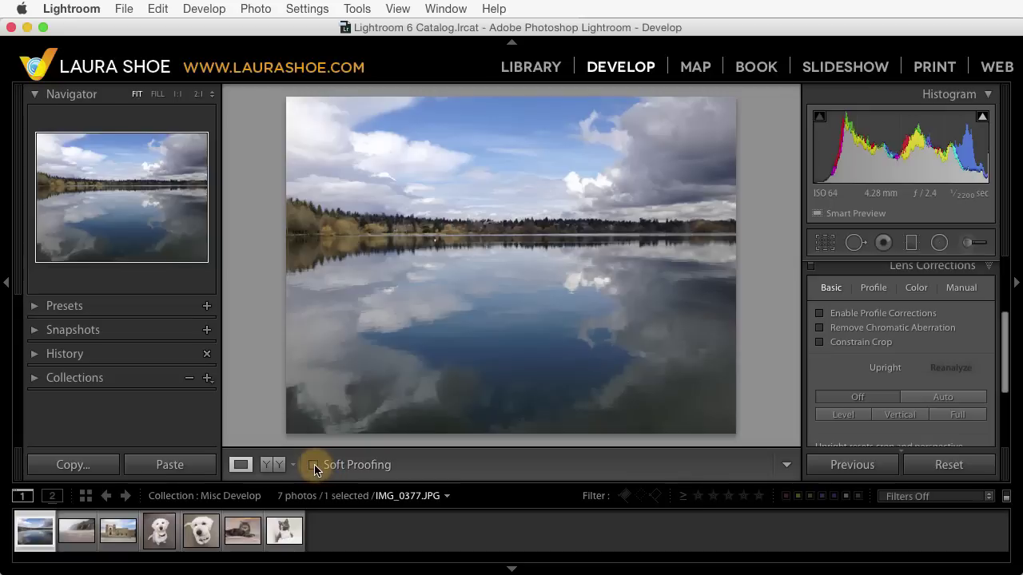
pyautogui.click(314, 465)
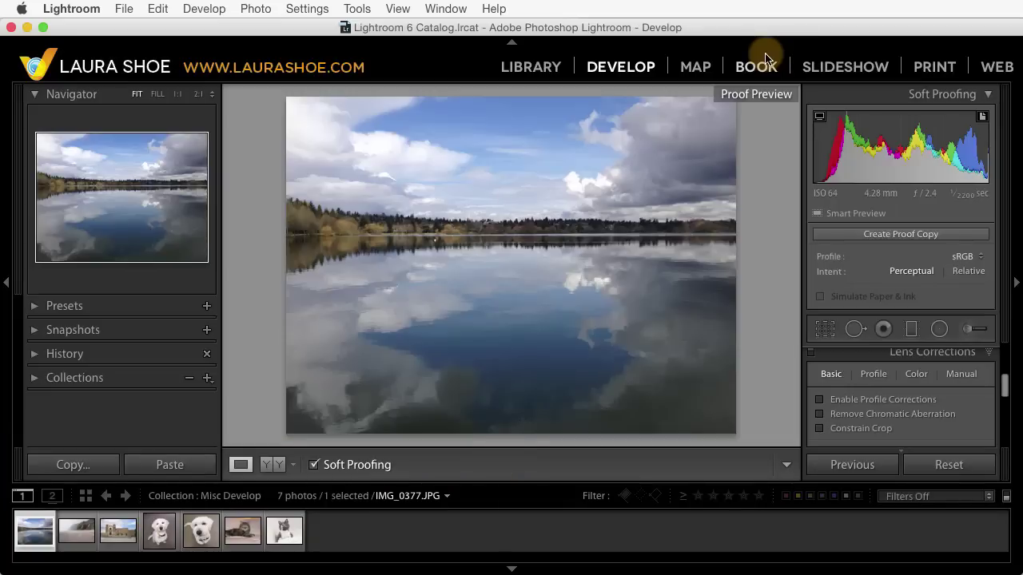
# Review the list of additional proof profiles, keep its selection, and set the soft proofing profile to Blurb_ICC_Profile.icc.
pyautogui.click(973, 259)
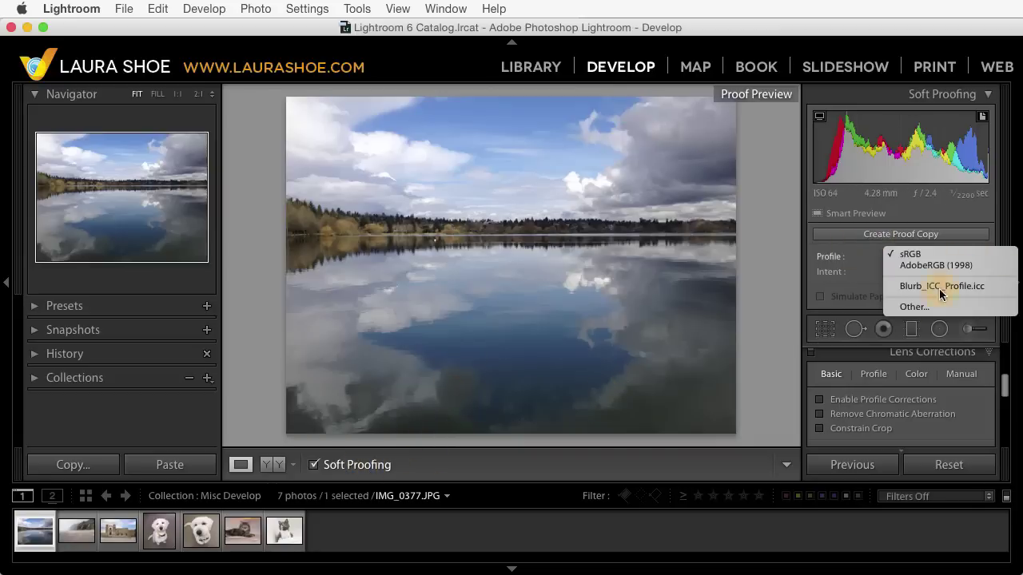
pyautogui.click(915, 307)
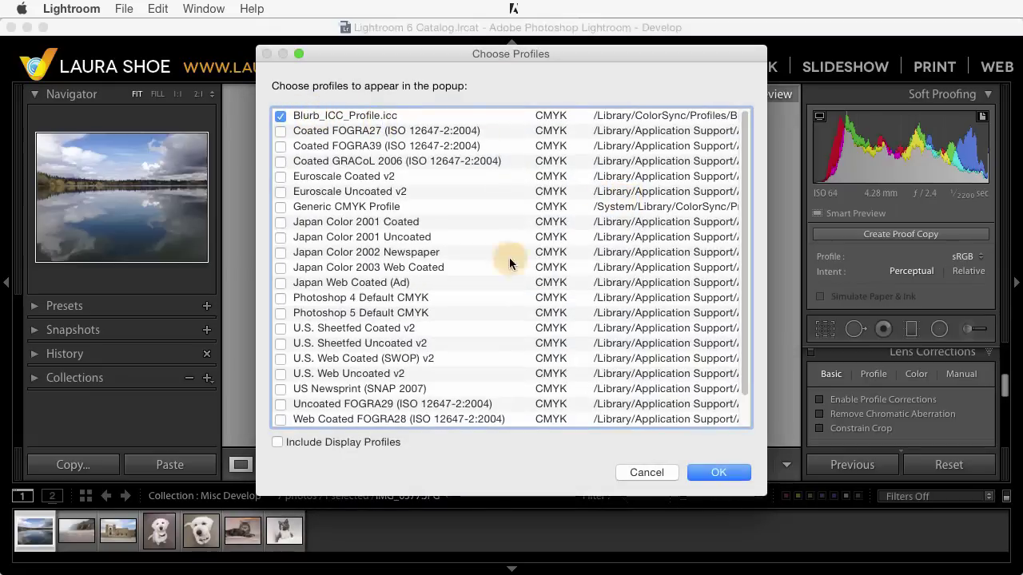
pyautogui.click(722, 475)
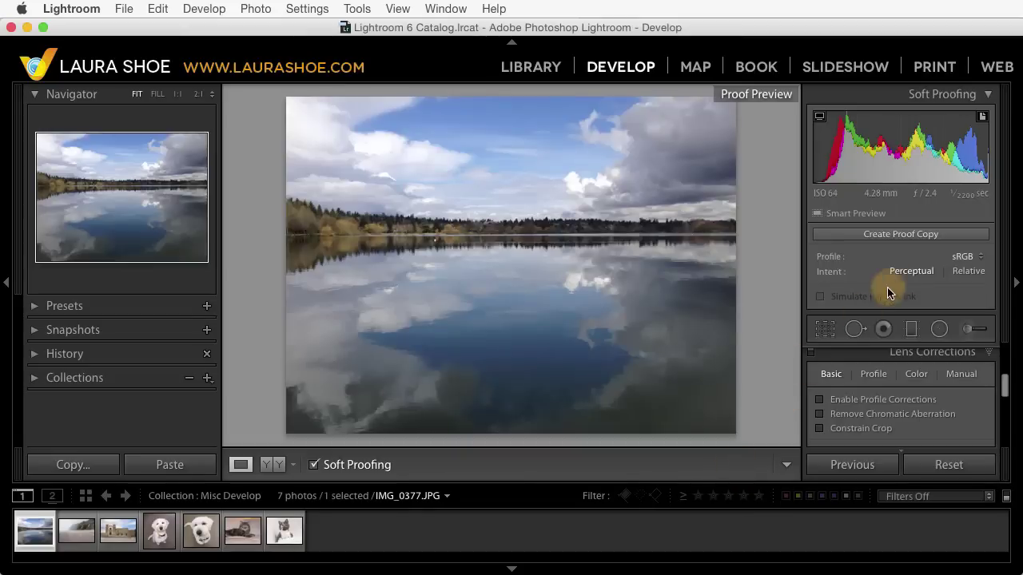
pyautogui.click(965, 258)
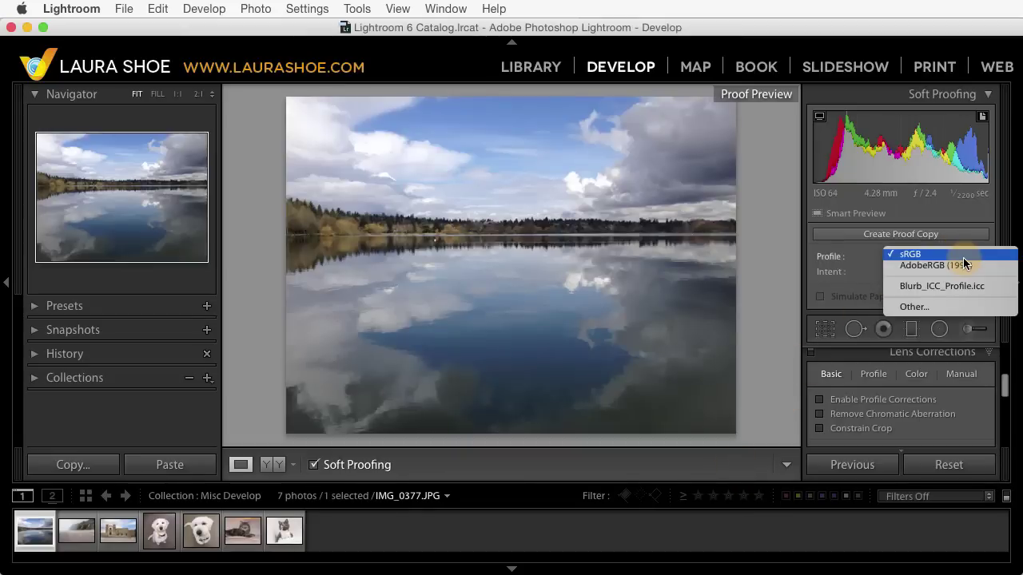
pyautogui.click(949, 286)
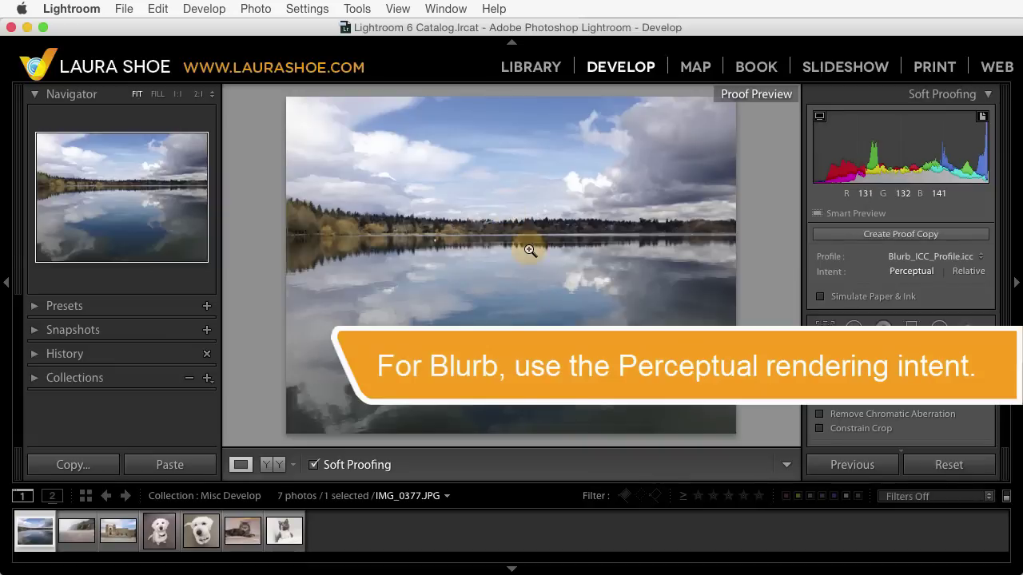
# Toggle soft proofing off and on repeatedly to compare the lake photo with its Blurb proof, leaving it enabled.
pyautogui.click(313, 465)
pyautogui.click(313, 465)
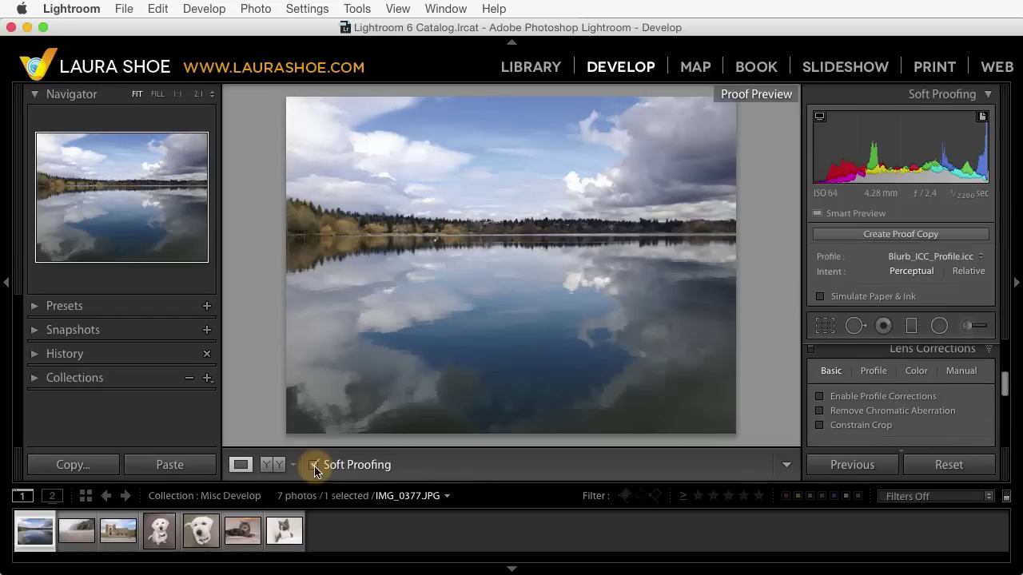
pyautogui.click(313, 465)
pyautogui.click(313, 465)
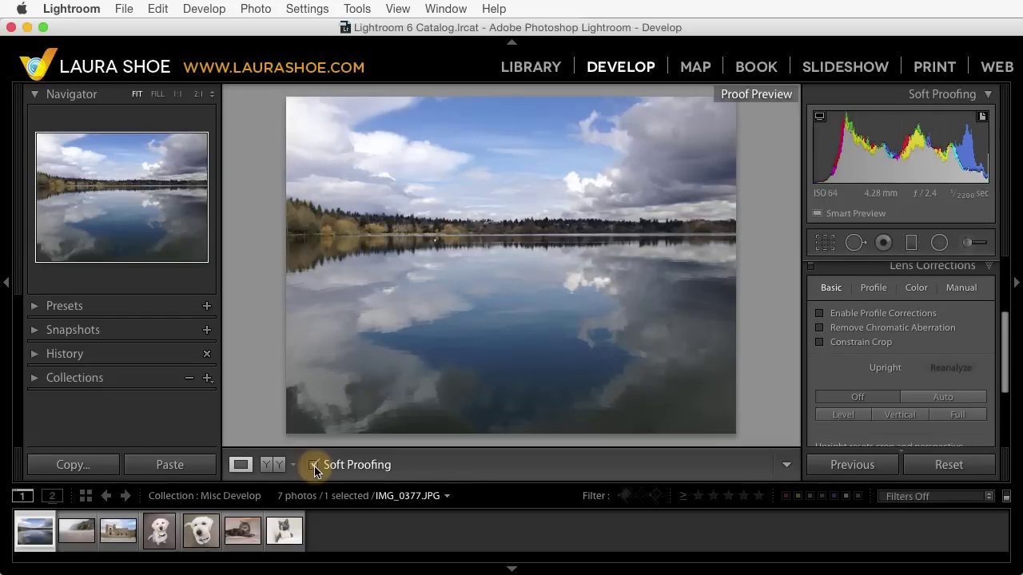
pyautogui.click(313, 465)
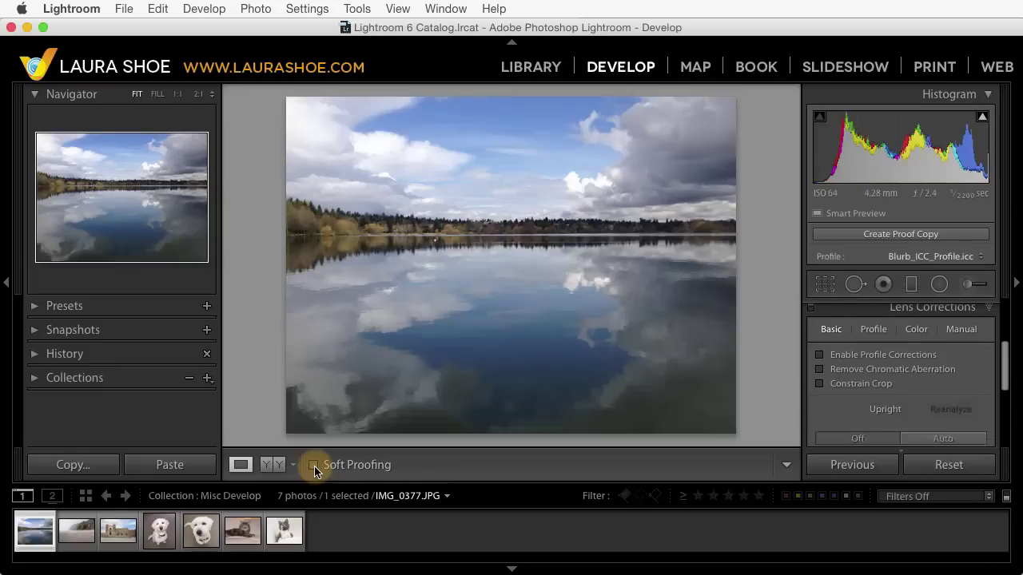
pyautogui.click(314, 465)
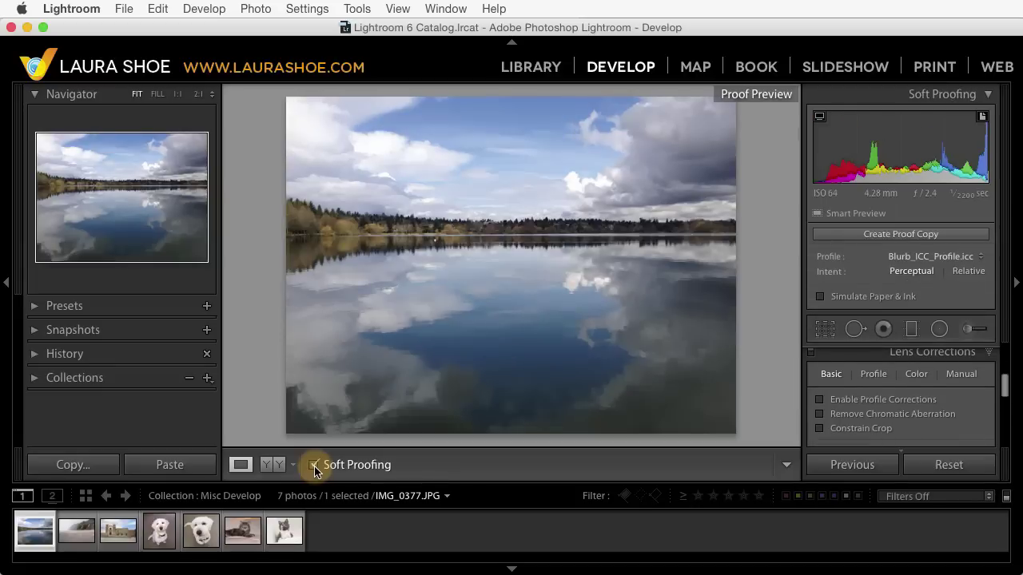